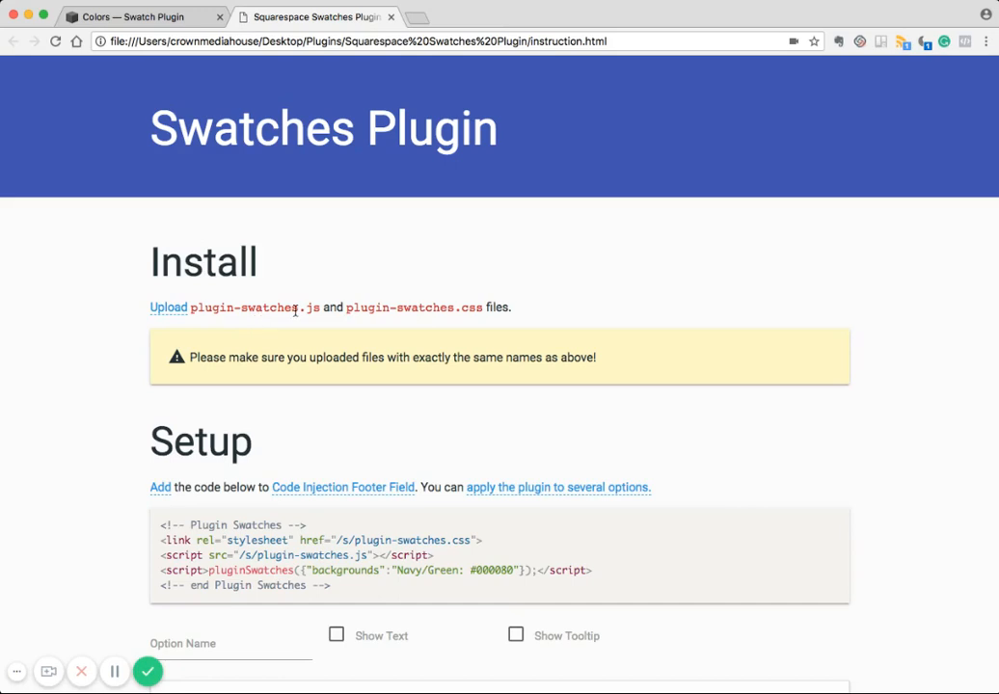
# - Start a new link in the Squarespace site's secondary navigation and upload plugin-swatches.js as its file
pyautogui.click(132, 20)
pyautogui.click(220, 574)
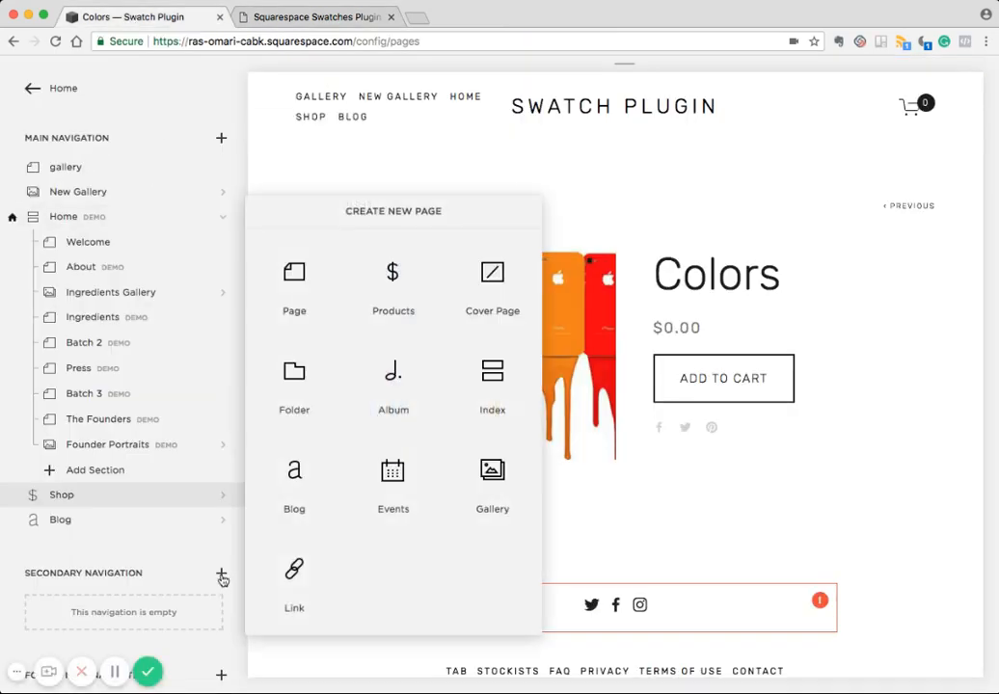
pyautogui.click(287, 585)
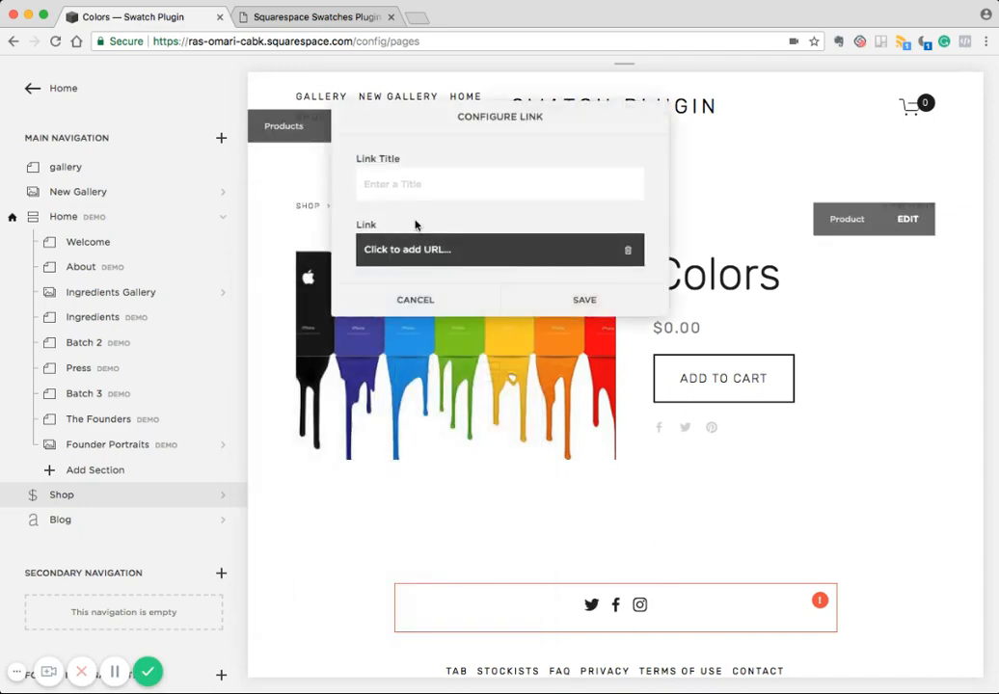
pyautogui.click(461, 251)
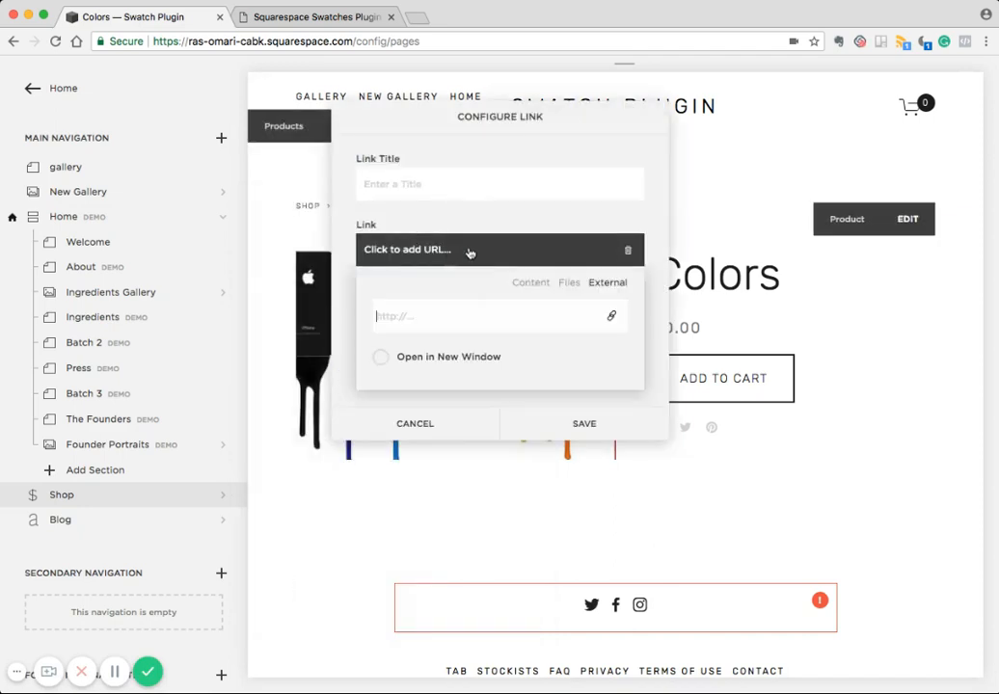
pyautogui.click(569, 284)
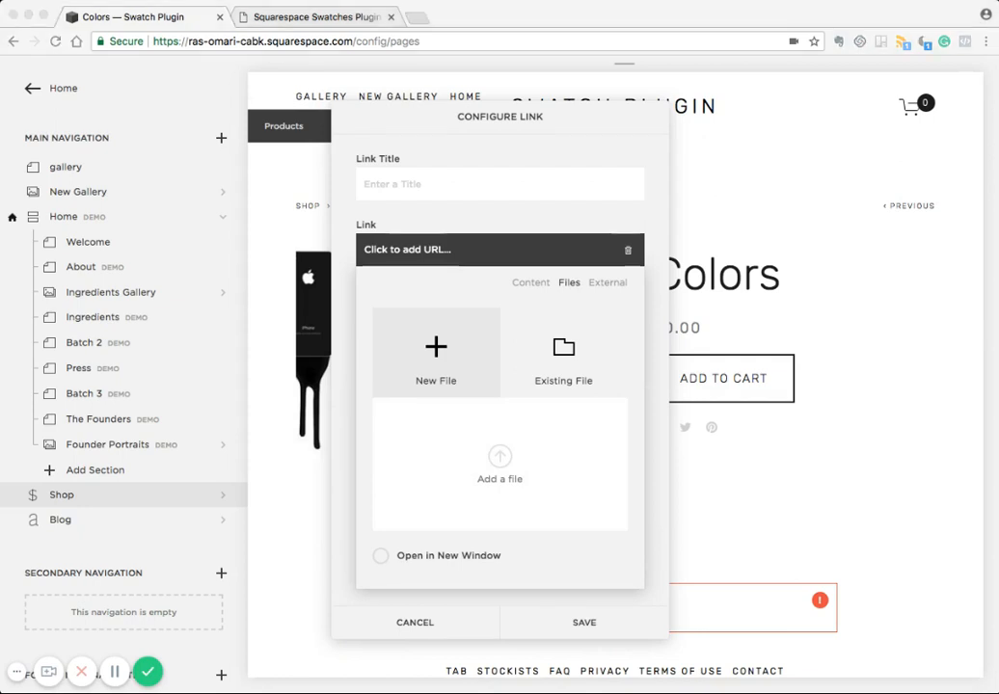
pyautogui.click(574, 376)
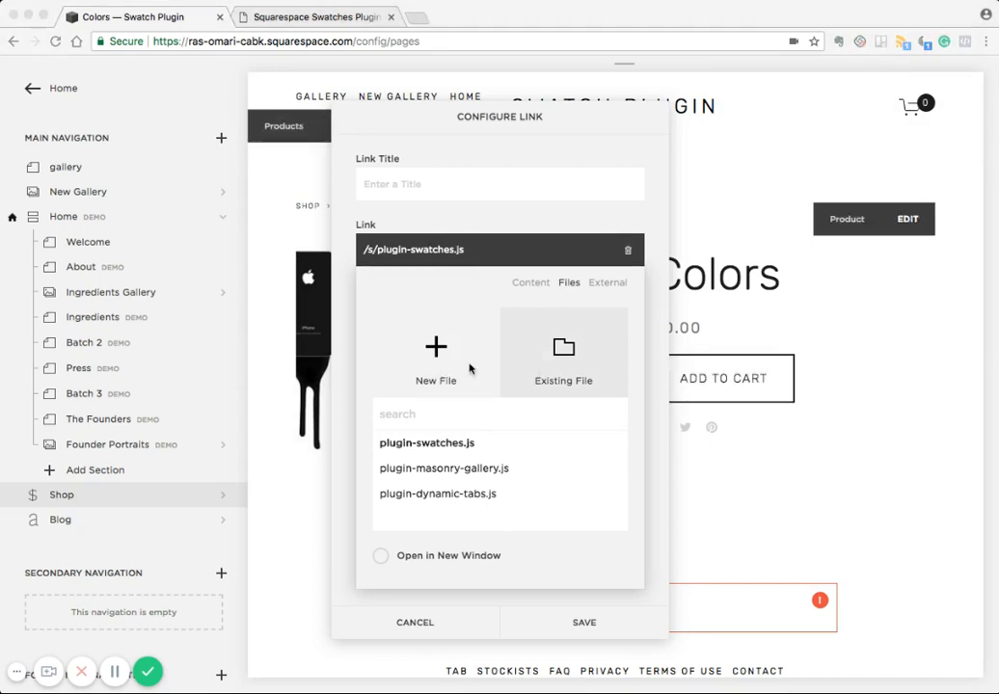
# - Upload plugin-swatches.css as another new file and cancel the link configuration
pyautogui.click(435, 353)
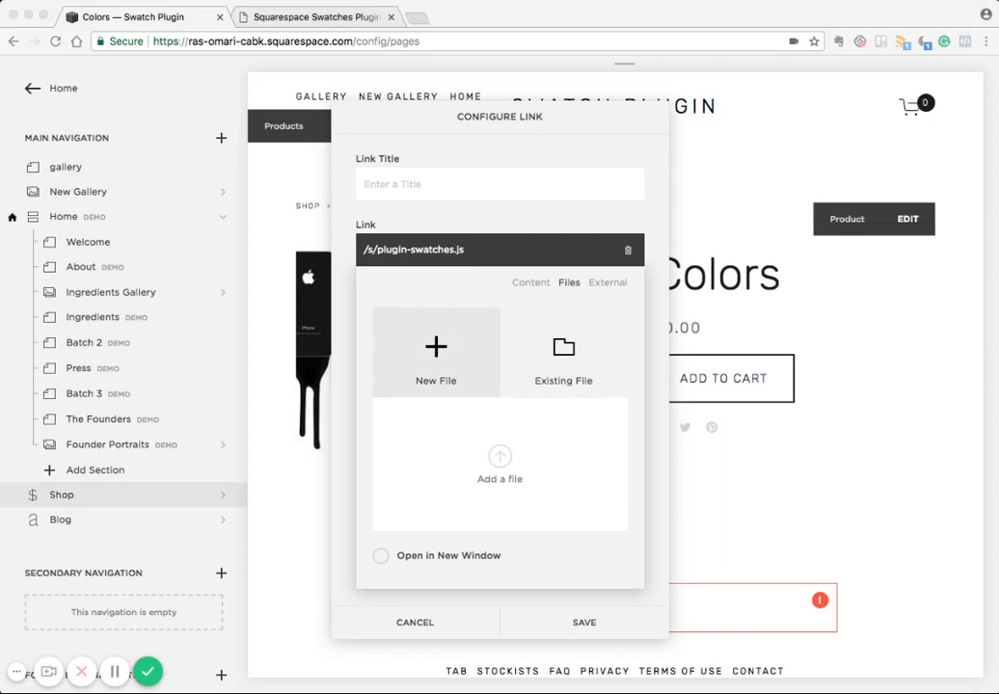
pyautogui.moveTo(405, 370); pyautogui.dragTo(489, 452)
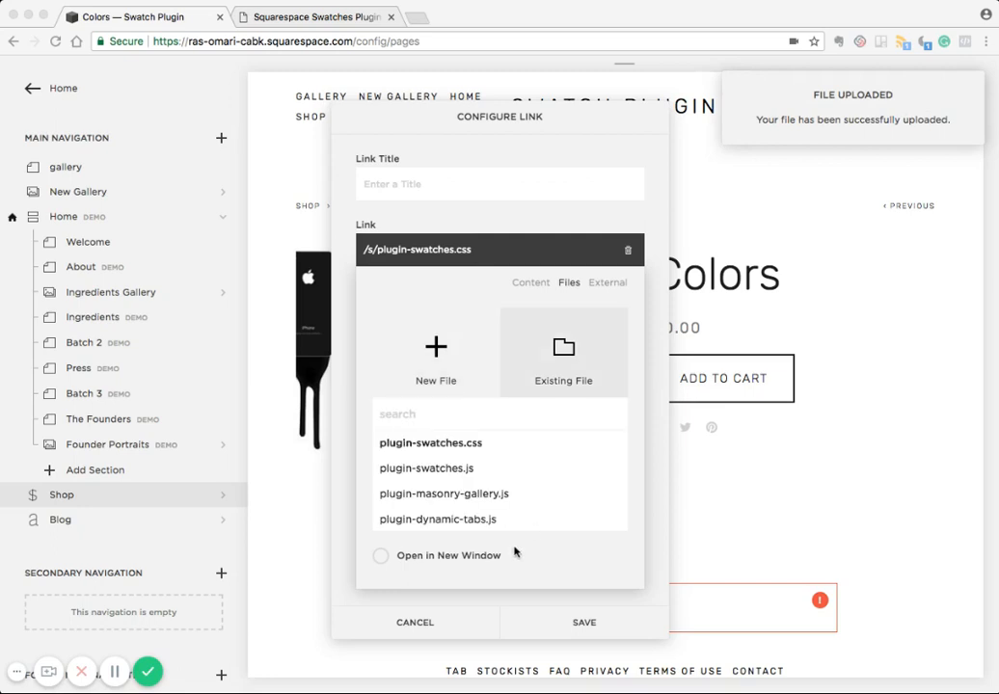
pyautogui.click(541, 559)
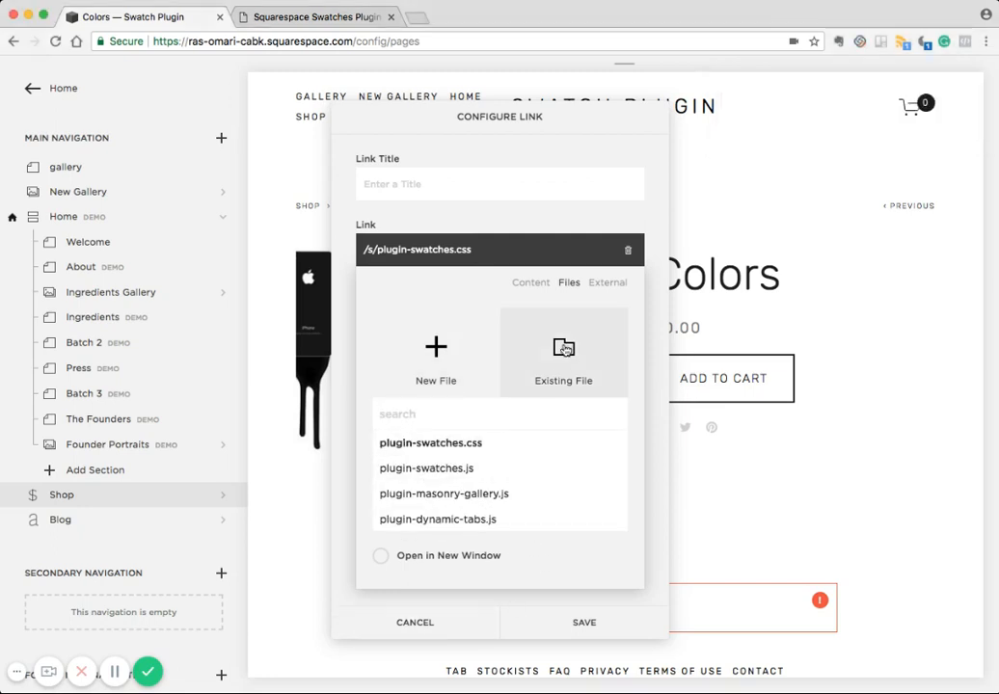
pyautogui.click(415, 622)
pyautogui.click(444, 662)
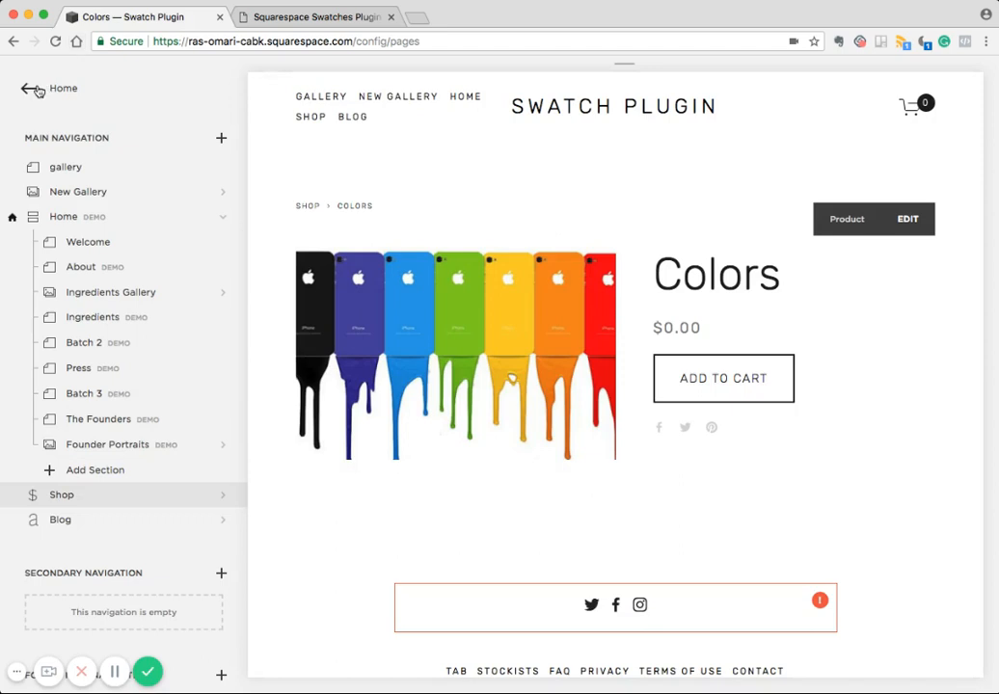
# - Return to the site's home menu and bring up the Setup section of the Swatches Plugin instructions
pyautogui.click(34, 89)
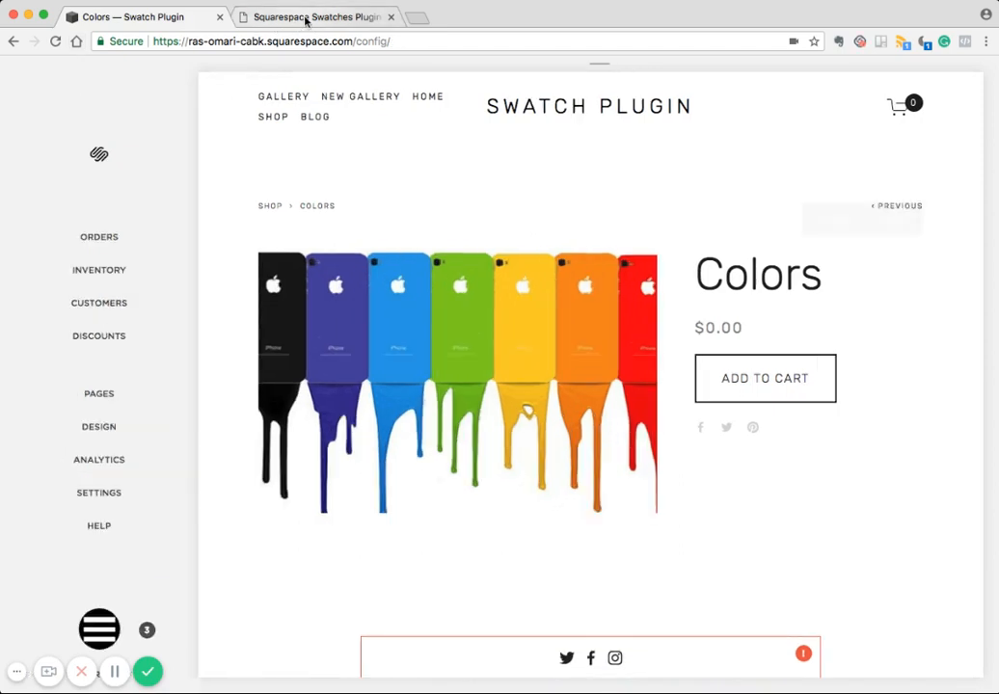
pyautogui.click(306, 19)
pyautogui.scroll(-5, 413, 339)
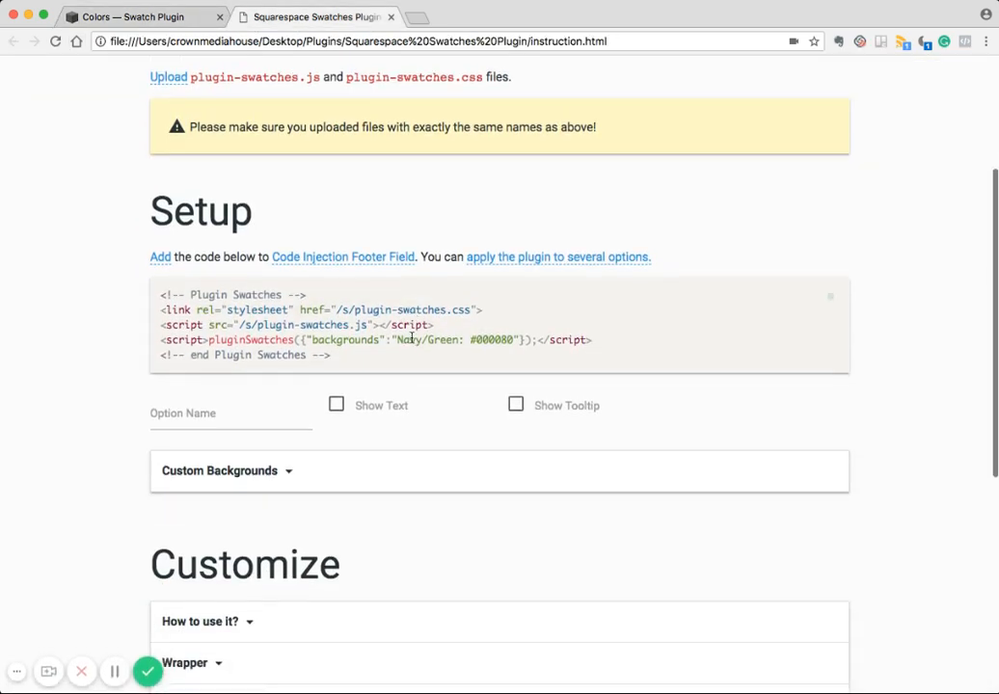
pyautogui.scroll(-1, 412, 339)
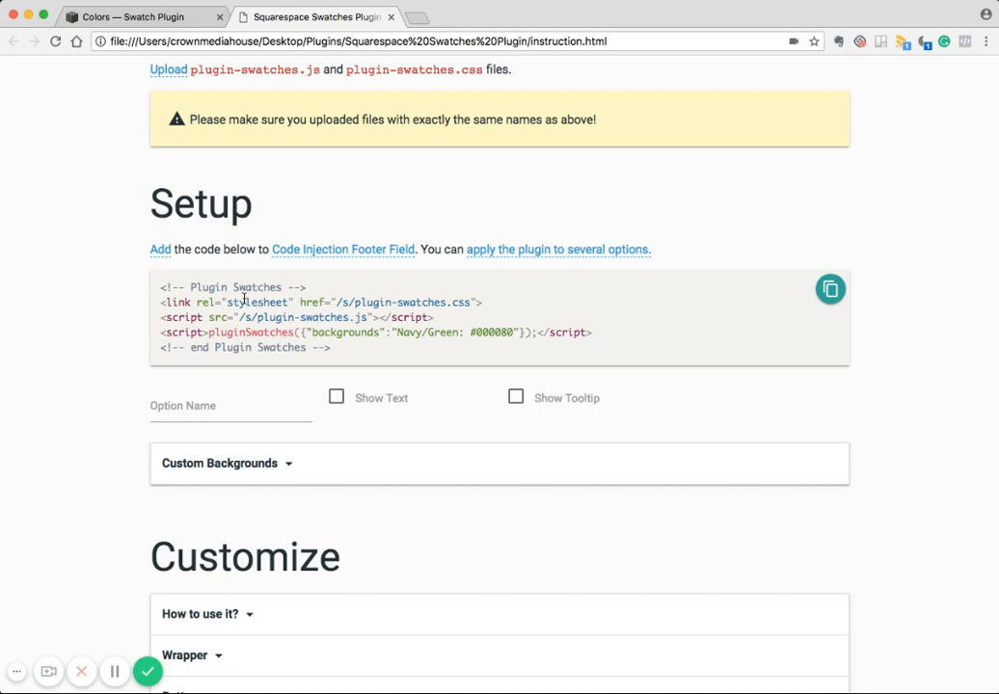
# - Set the swatch option name to Fabric in the plugin setup
pyautogui.click(206, 401)
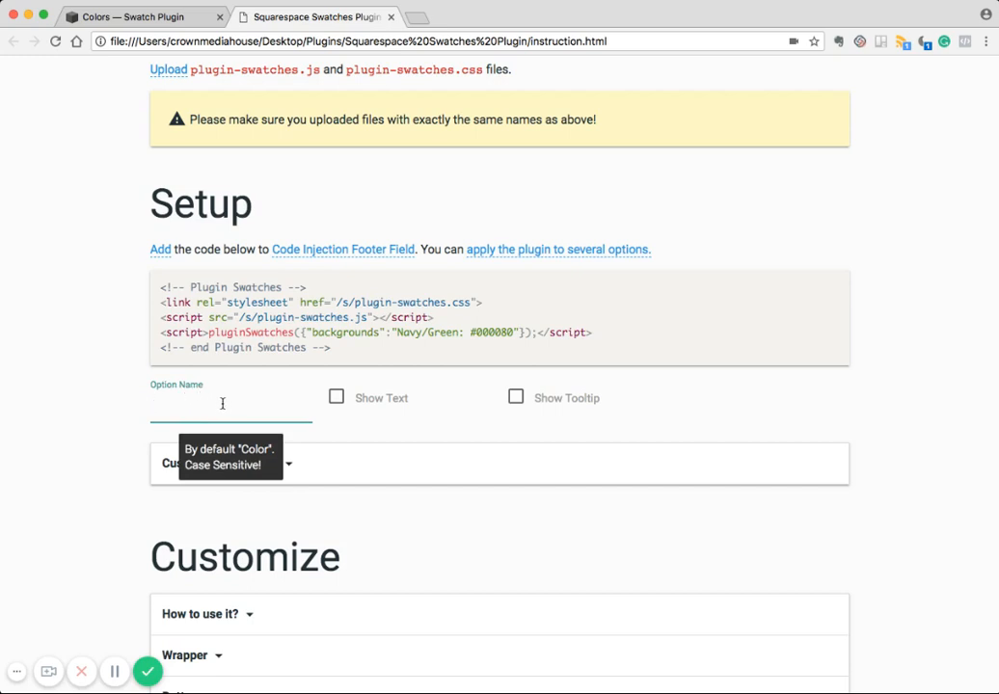
pyautogui.write('Fabric')
pyautogui.click(84, 412)
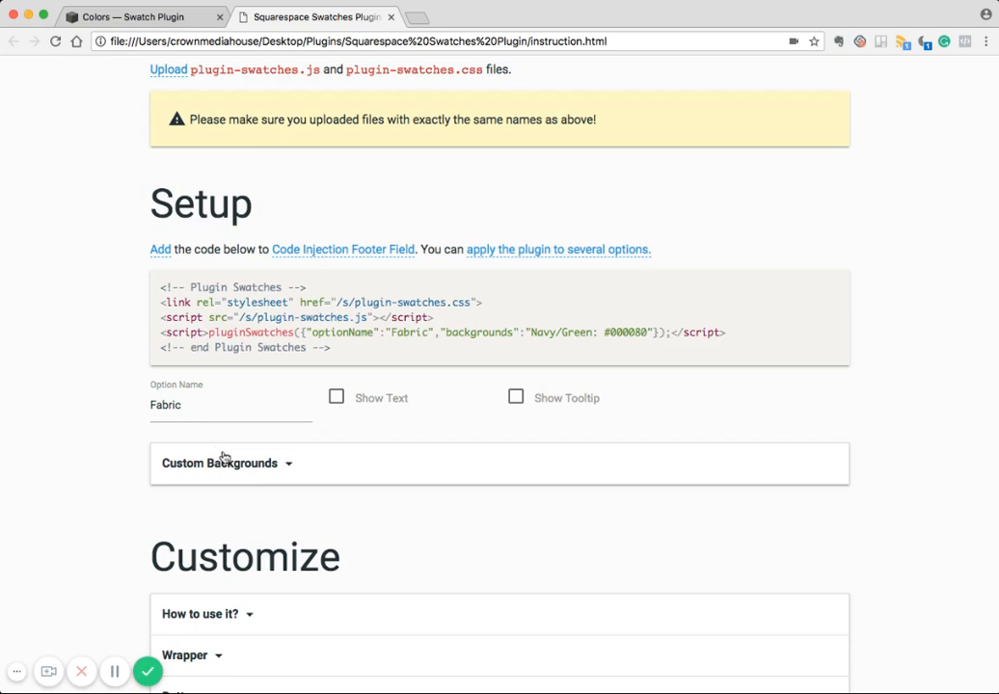
# - Replace the swatch option name with Colour, using a capital C
pyautogui.moveTo(181, 405); pyautogui.dragTo(135, 406)
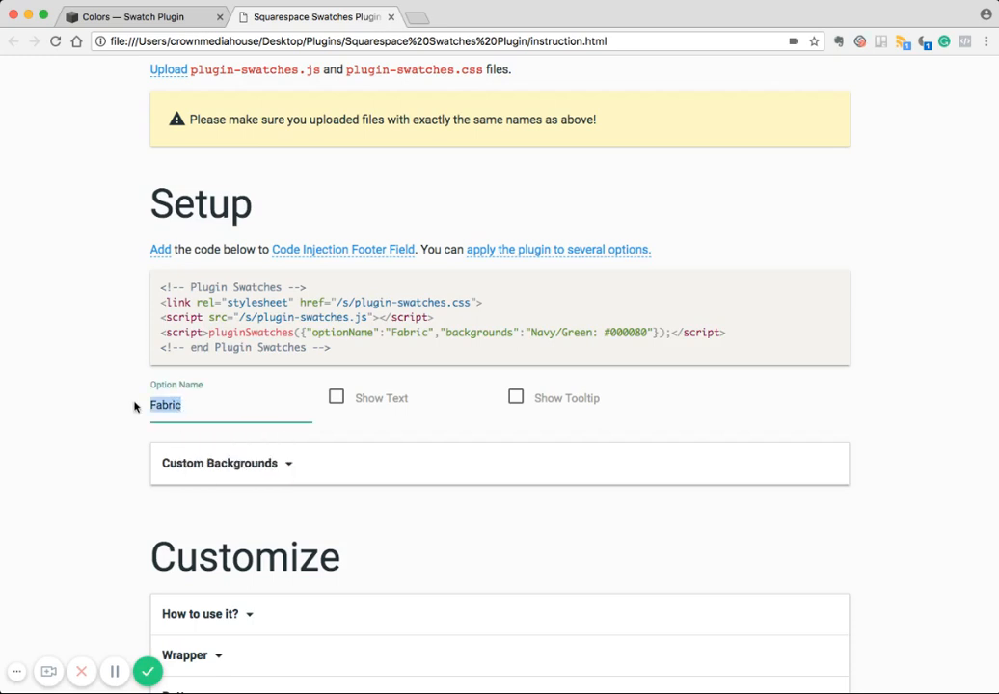
pyautogui.write('col')
pyautogui.press('BackSpace')
pyautogui.press('BackSpace')
pyautogui.press('BackSpace')
pyautogui.write('Color')
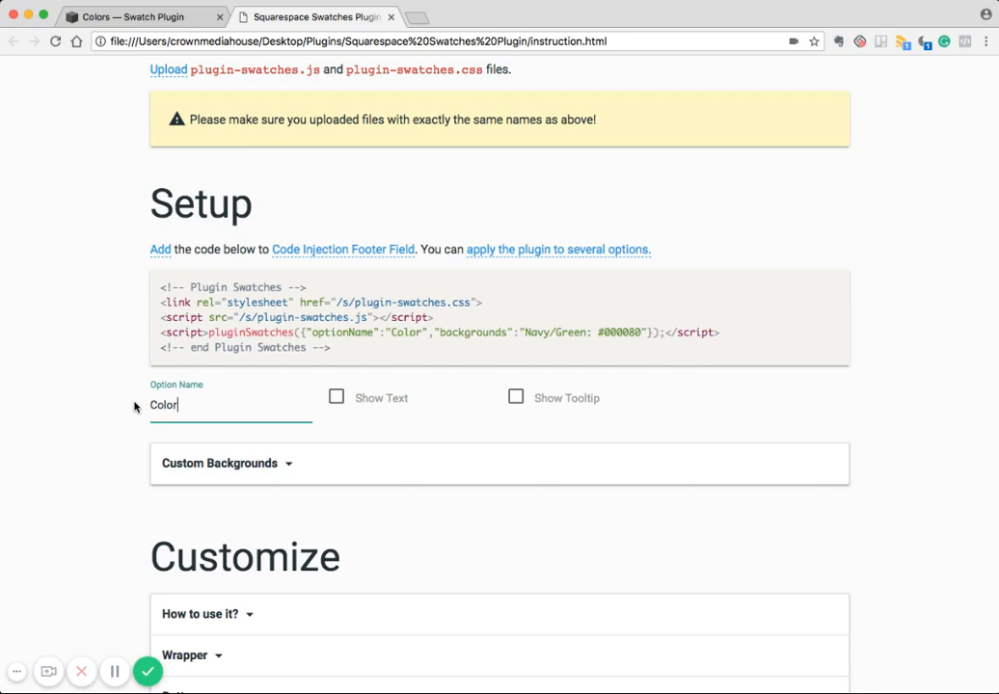
pyautogui.moveTo(180, 404)
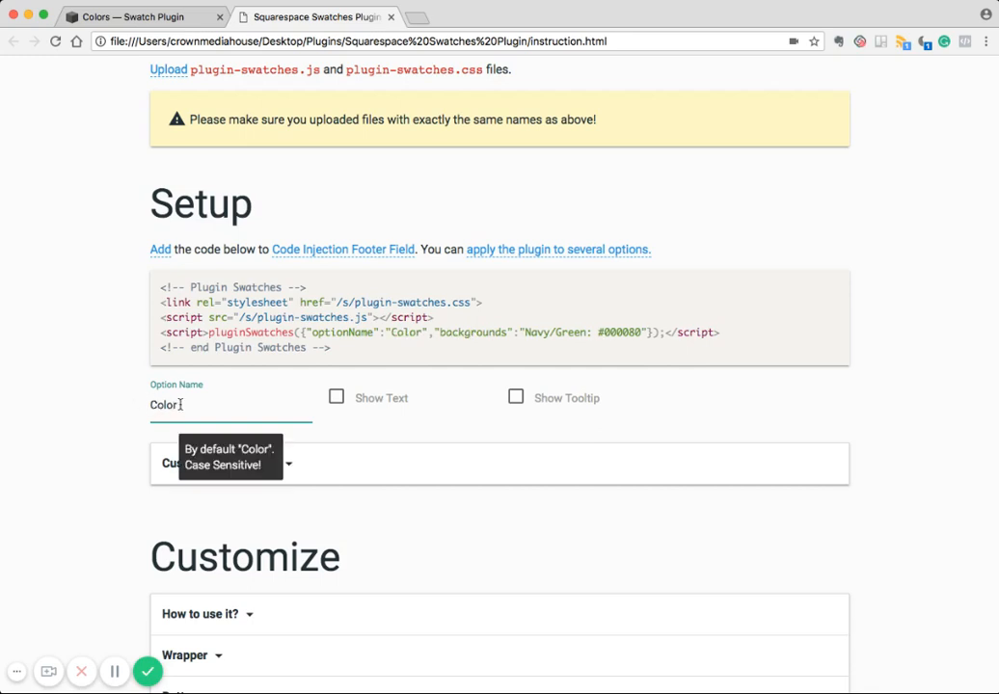
pyautogui.press('BackSpace')
pyautogui.write('ur')
pyautogui.click(49, 406)
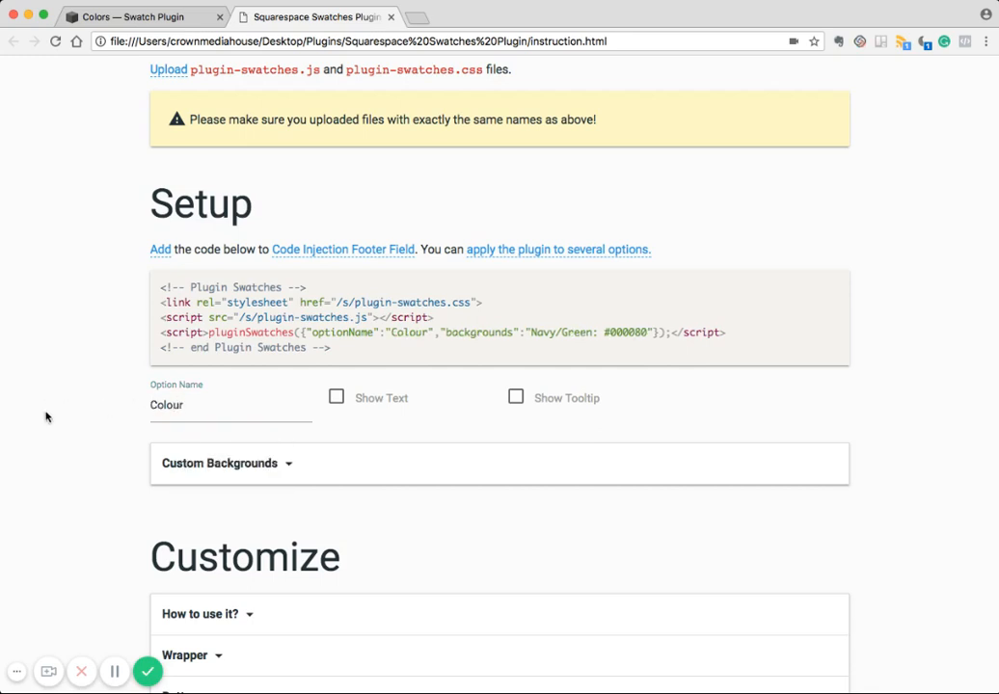
# - Expand the Custom Backgrounds settings and delete the Navy/Green entry from the generated code
pyautogui.click(216, 475)
pyautogui.scroll(-3, 105, 461)
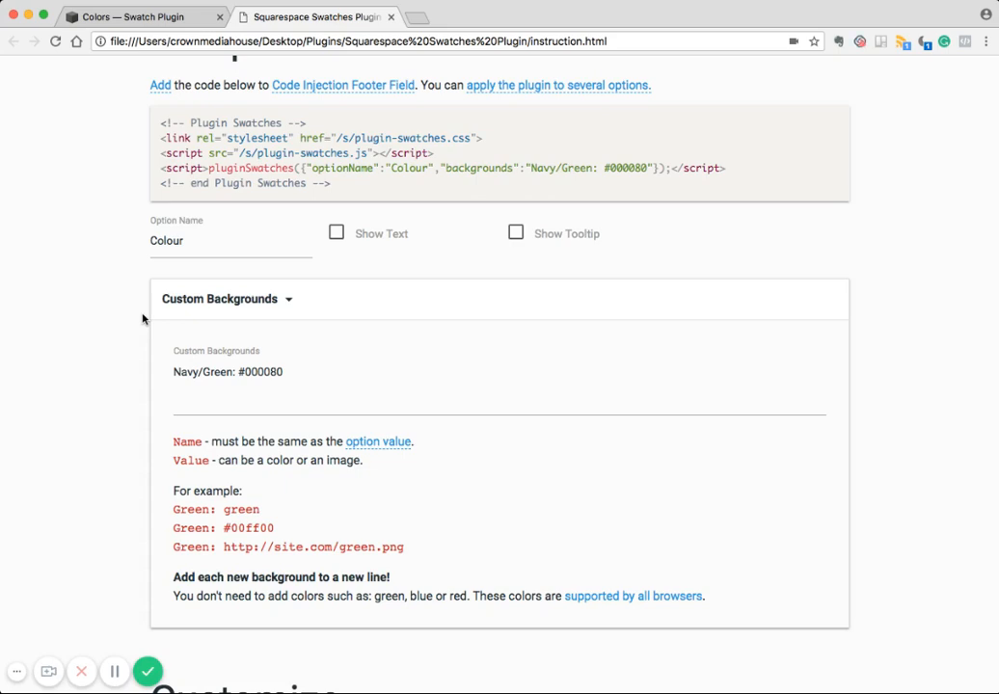
pyautogui.click(126, 14)
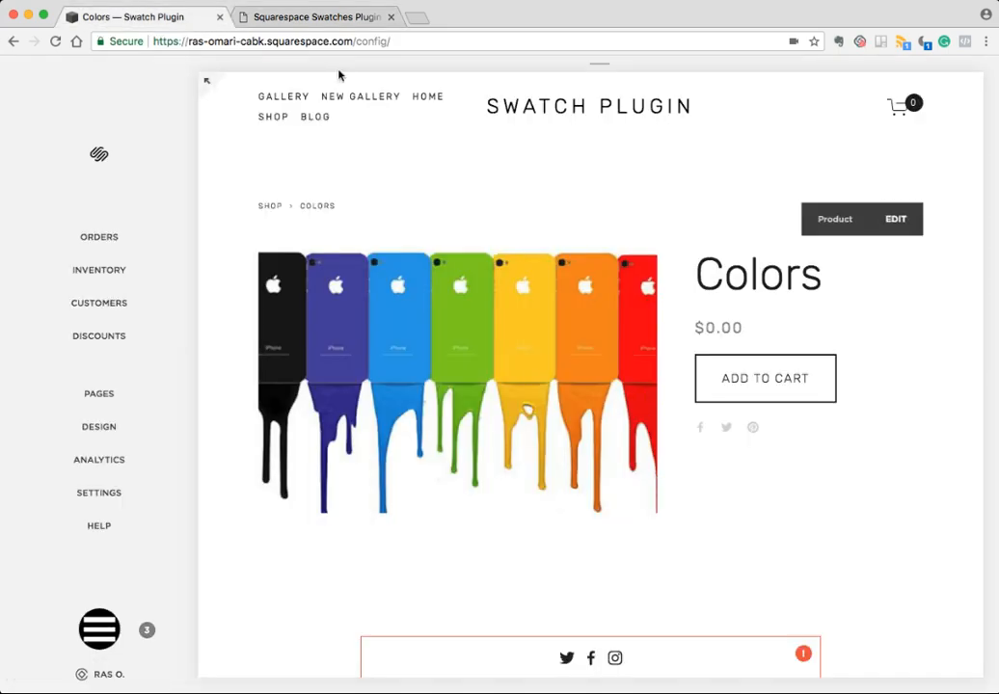
pyautogui.click(317, 18)
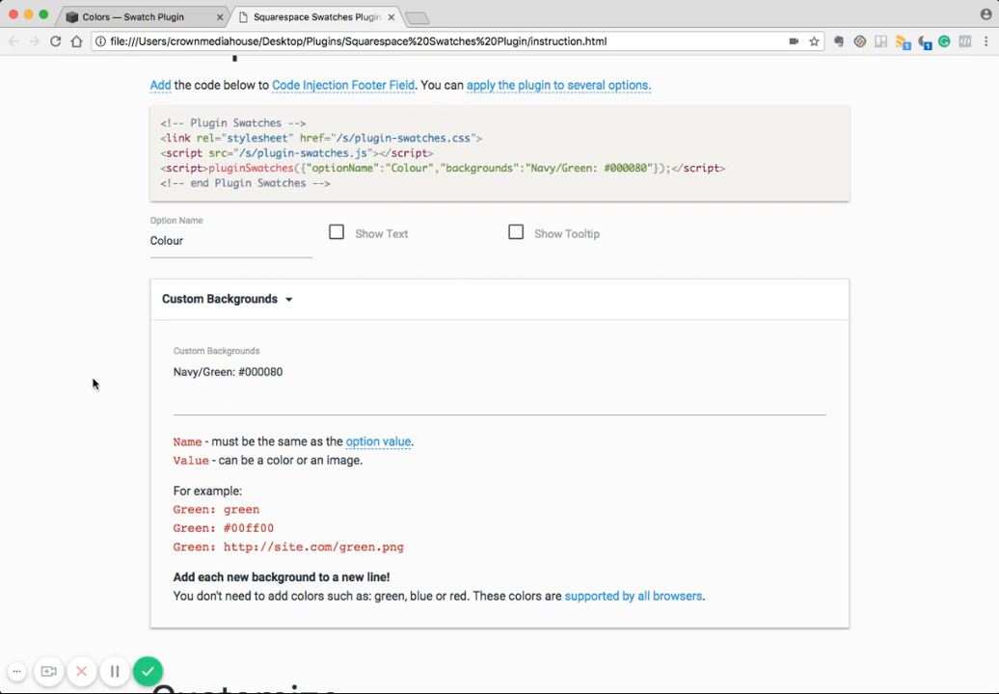
pyautogui.moveTo(290, 371); pyautogui.dragTo(151, 375)
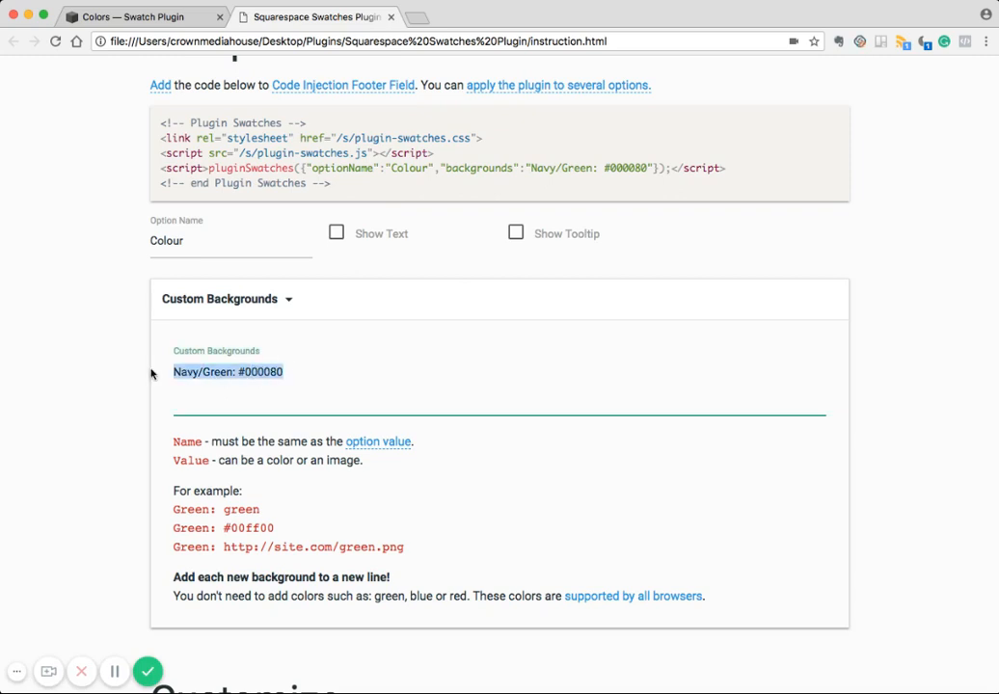
pyautogui.press('BackSpace')
pyautogui.click(365, 270)
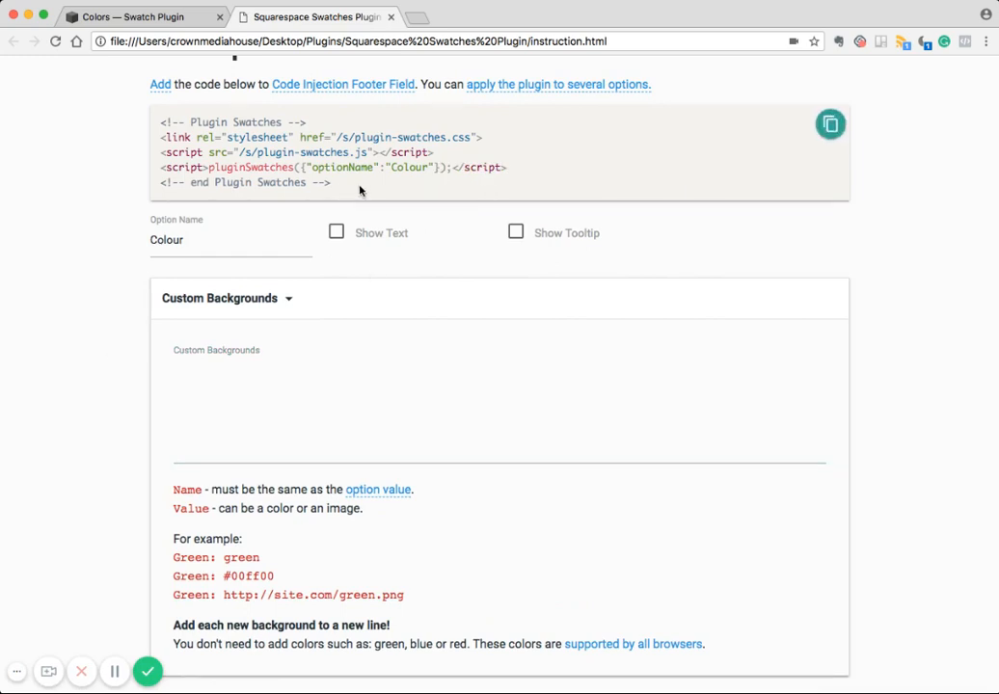
# - Copy the complete Swatches Plugin code and open the Squarespace site's advanced Code Injection settings
pyautogui.moveTo(337, 184); pyautogui.dragTo(234, 27)
pyautogui.press('super+c')
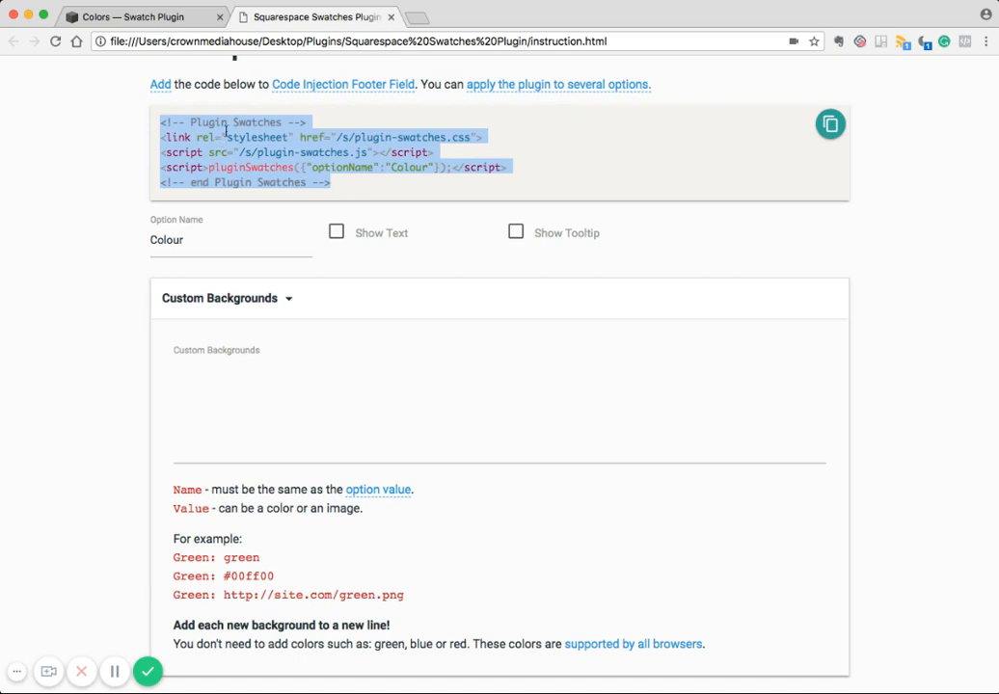
pyautogui.click(117, 16)
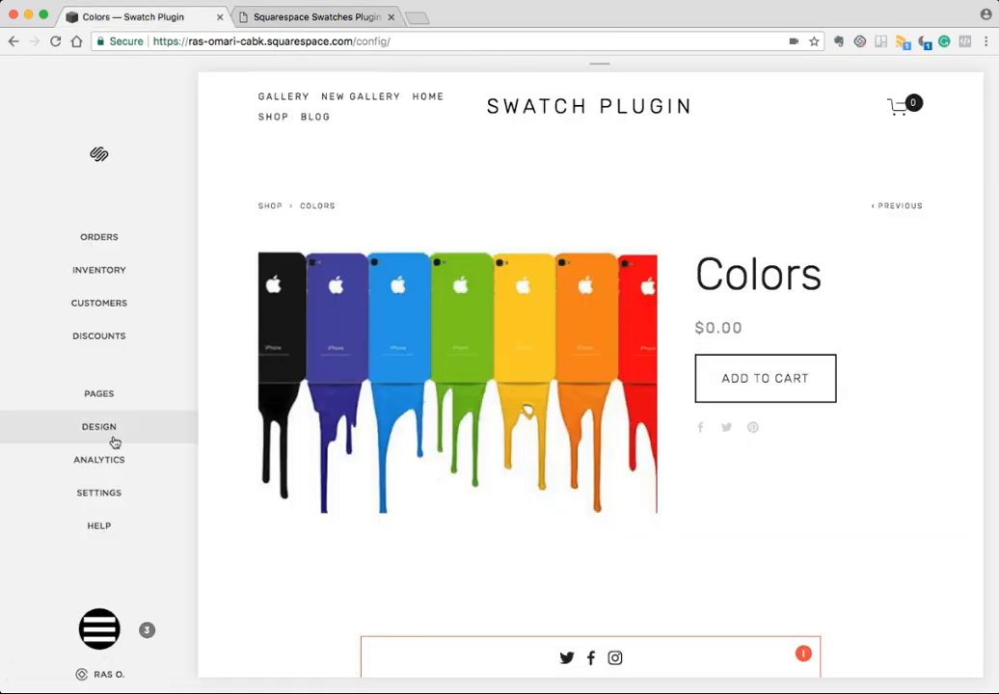
pyautogui.click(114, 494)
pyautogui.scroll(-3, 120, 519)
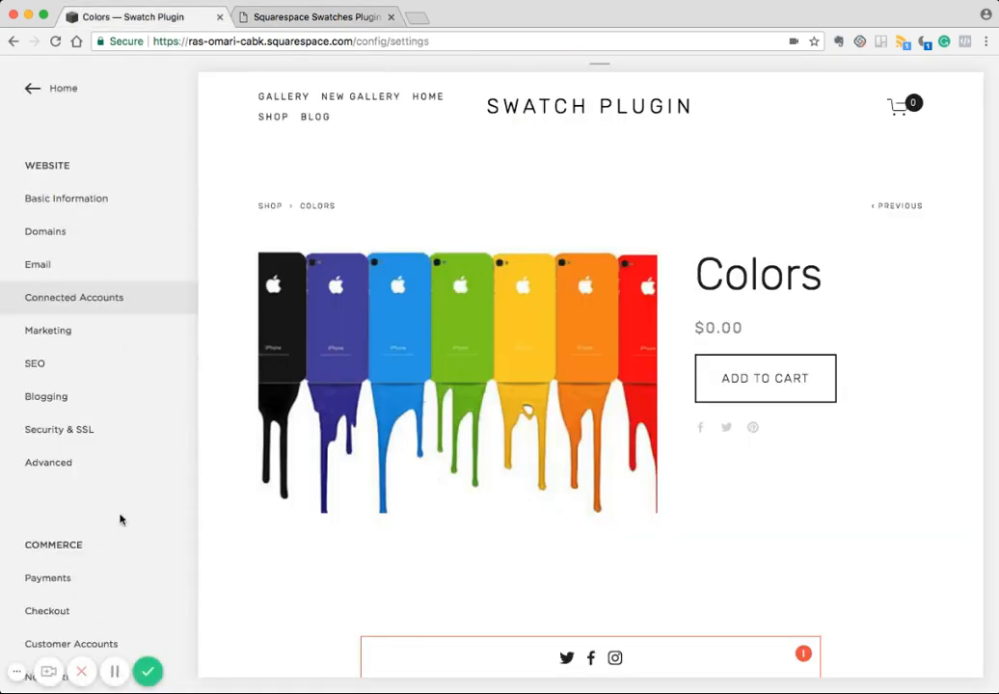
pyautogui.click(48, 431)
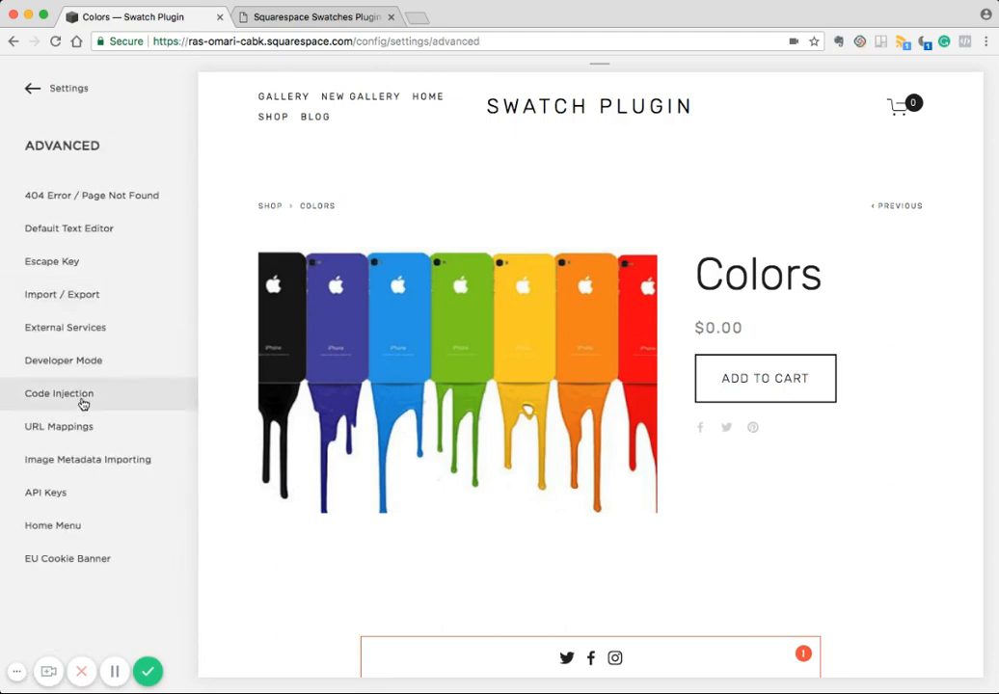
pyautogui.click(82, 401)
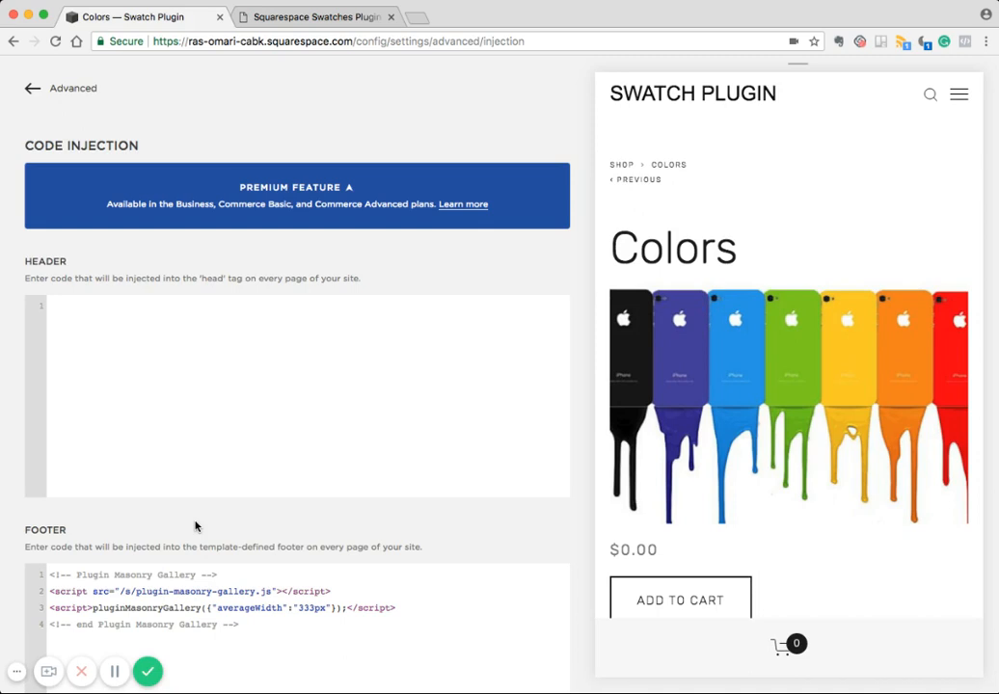
# - Replace the Masonry Gallery code in the footer injection with the copied Swatches Plugin code and save
pyautogui.scroll(-3, 195, 526)
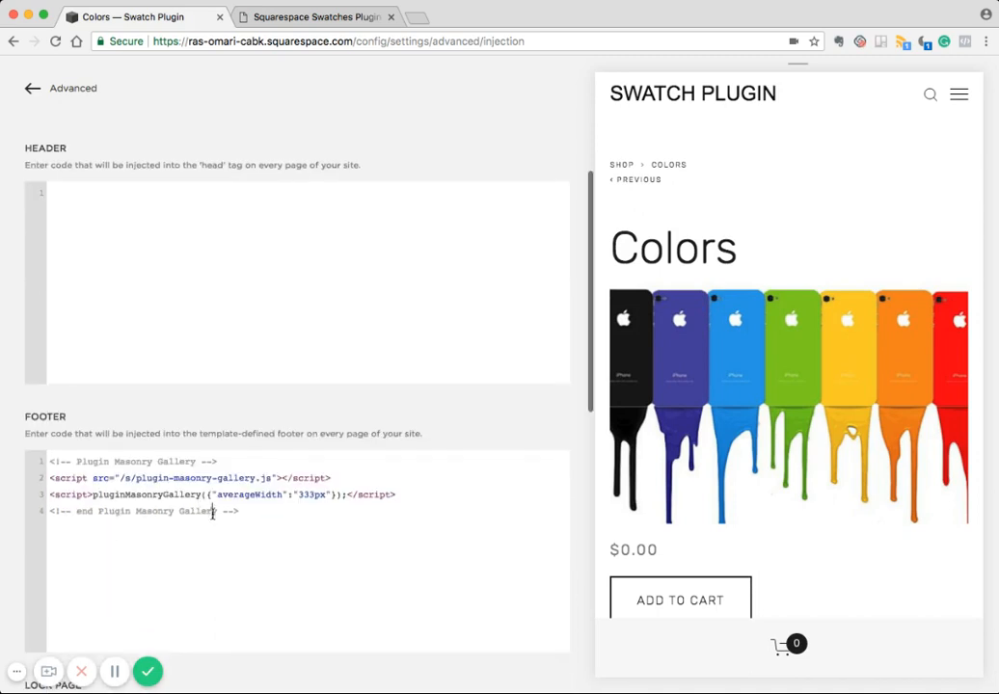
pyautogui.moveTo(238, 511); pyautogui.dragTo(10, 451)
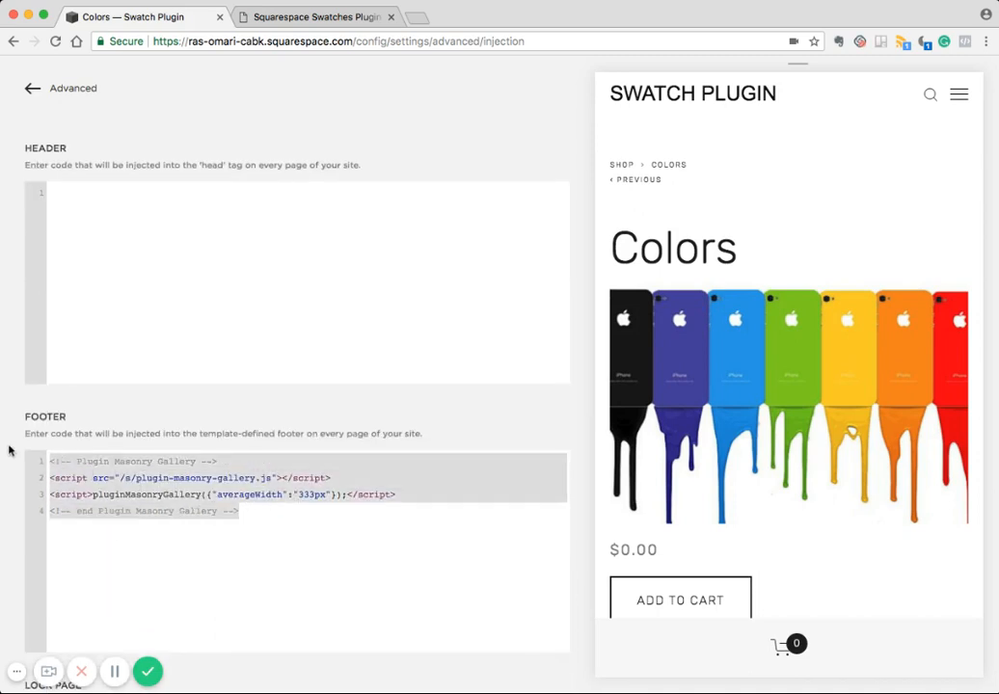
pyautogui.press('super+v')
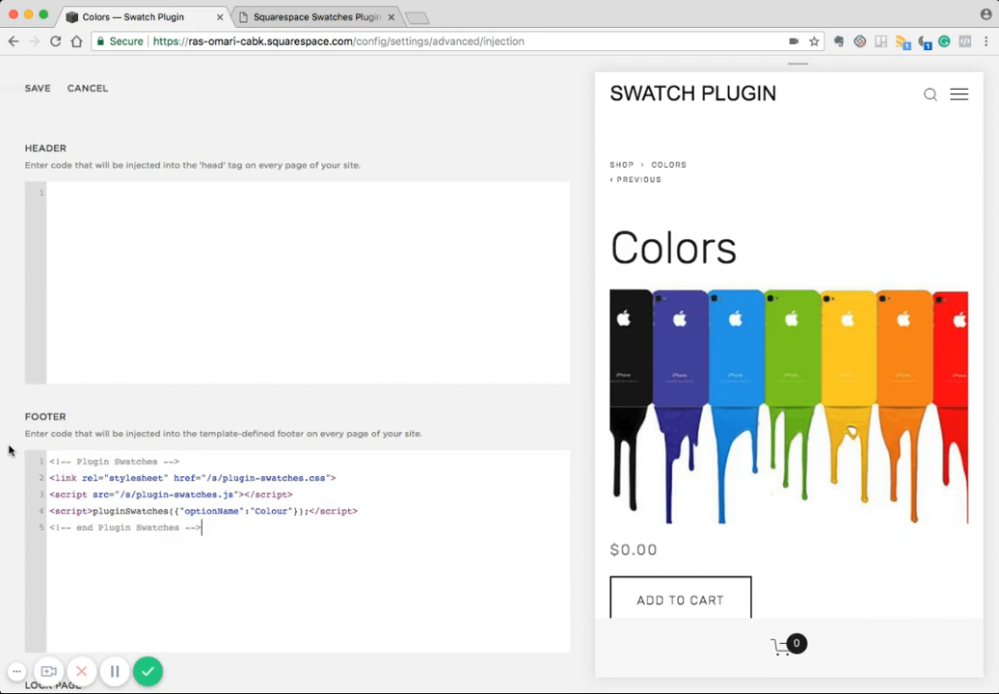
pyautogui.click(35, 87)
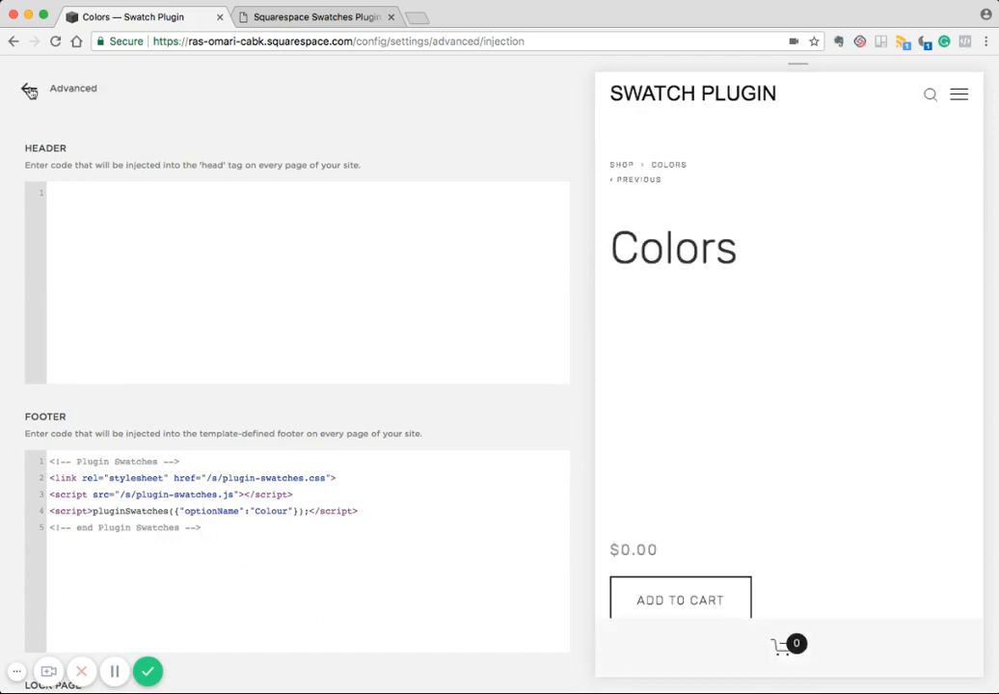
# - Open the Colors product's pricing and variants and add a variant option named Colour
pyautogui.click(30, 92)
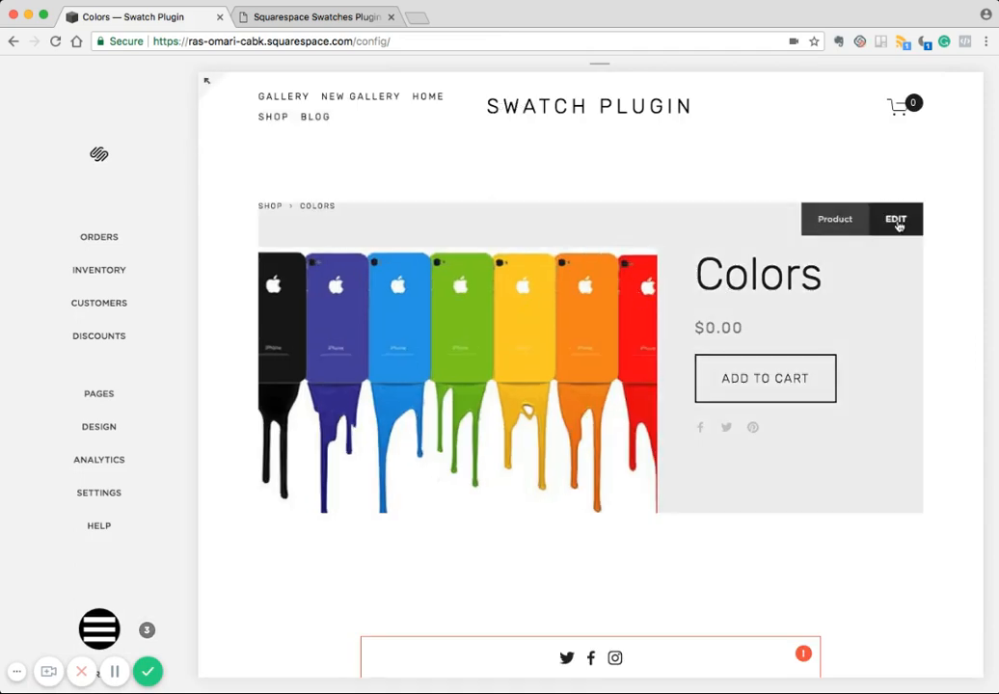
pyautogui.click(449, 258)
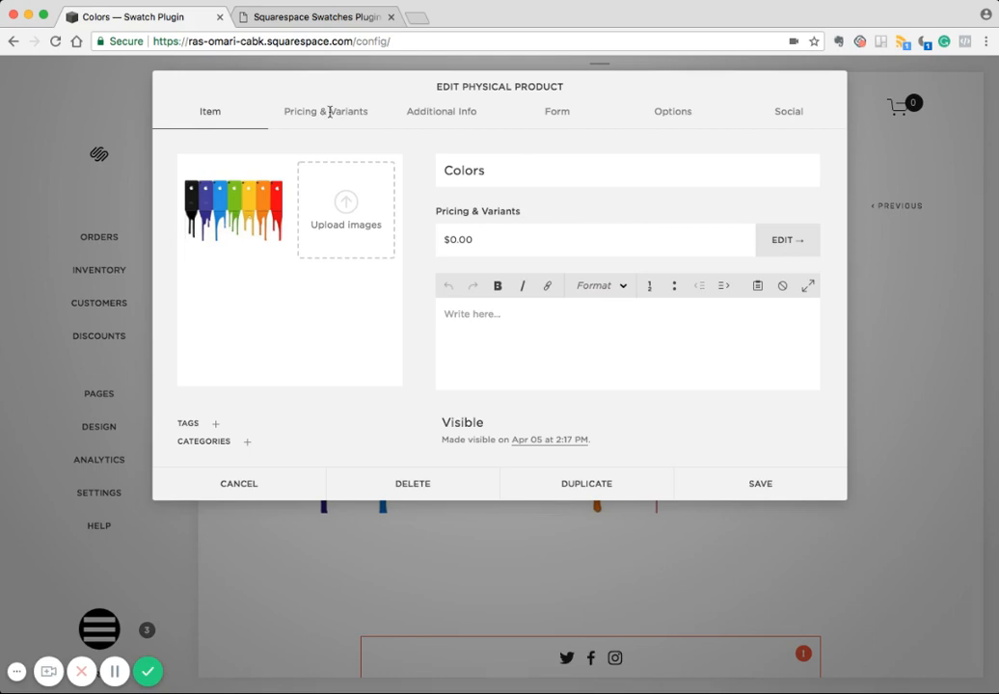
pyautogui.click(328, 113)
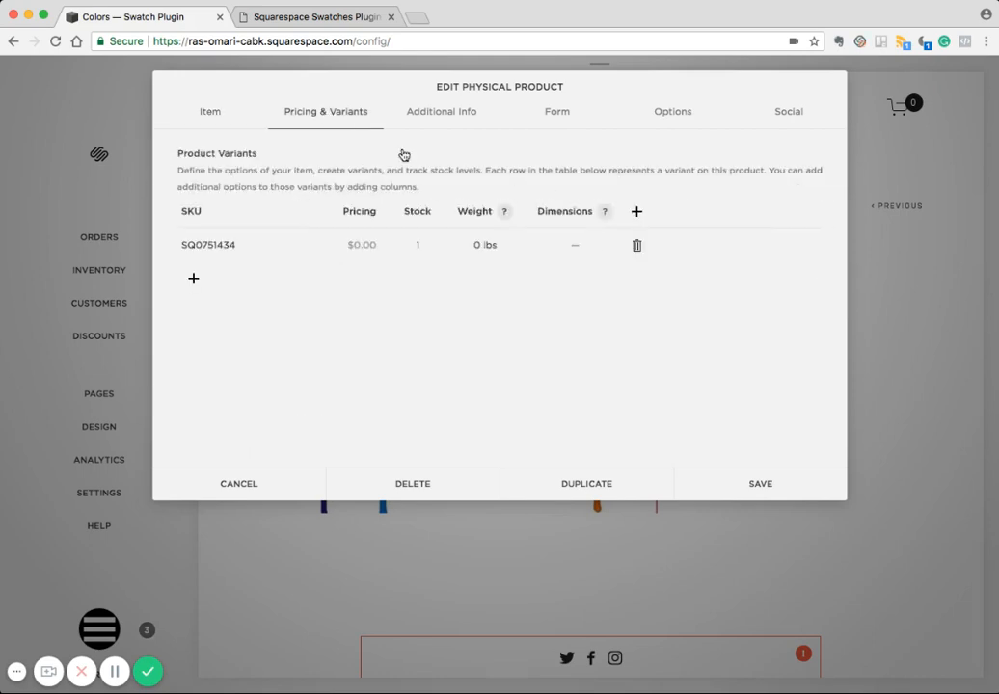
pyautogui.click(634, 212)
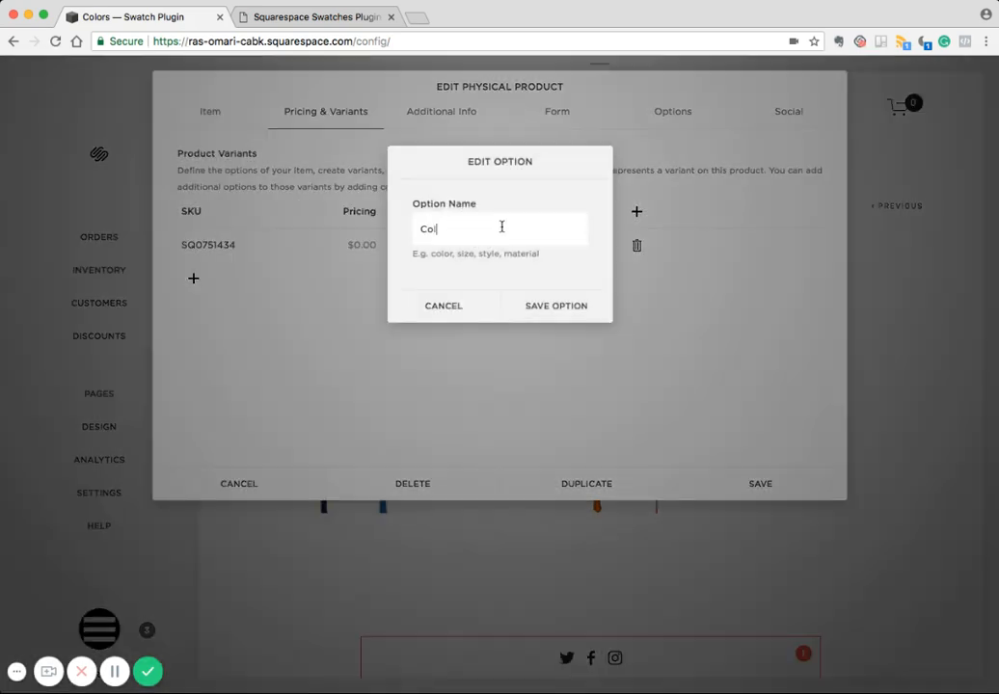
pyautogui.click(536, 301)
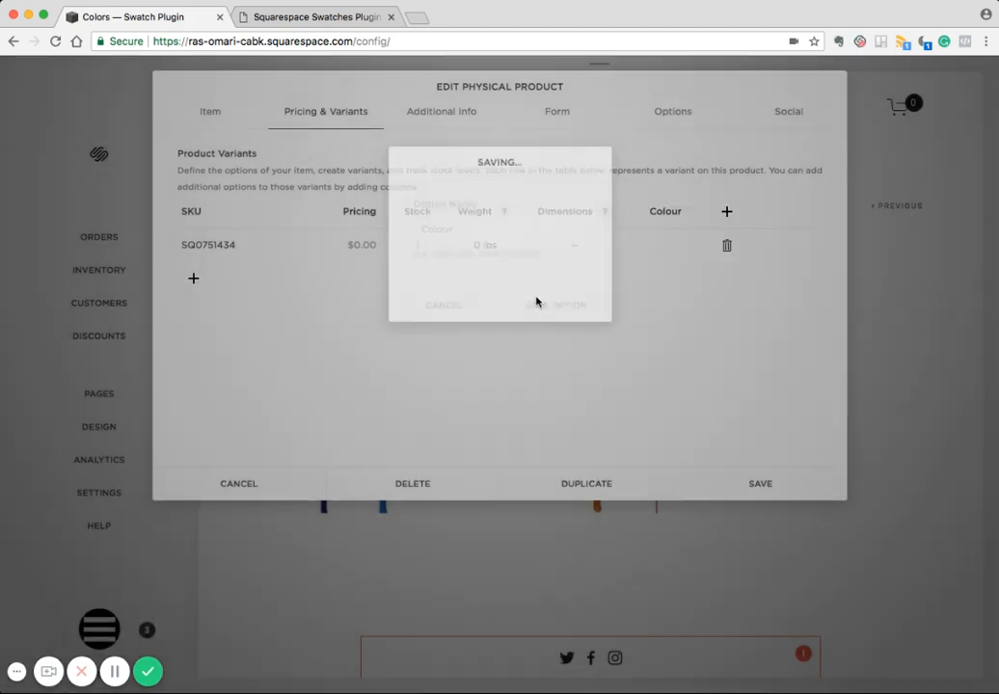
# - Set the first variant's Colour to Black, add Red and Yellow variants, and save the product
pyautogui.write('Black')
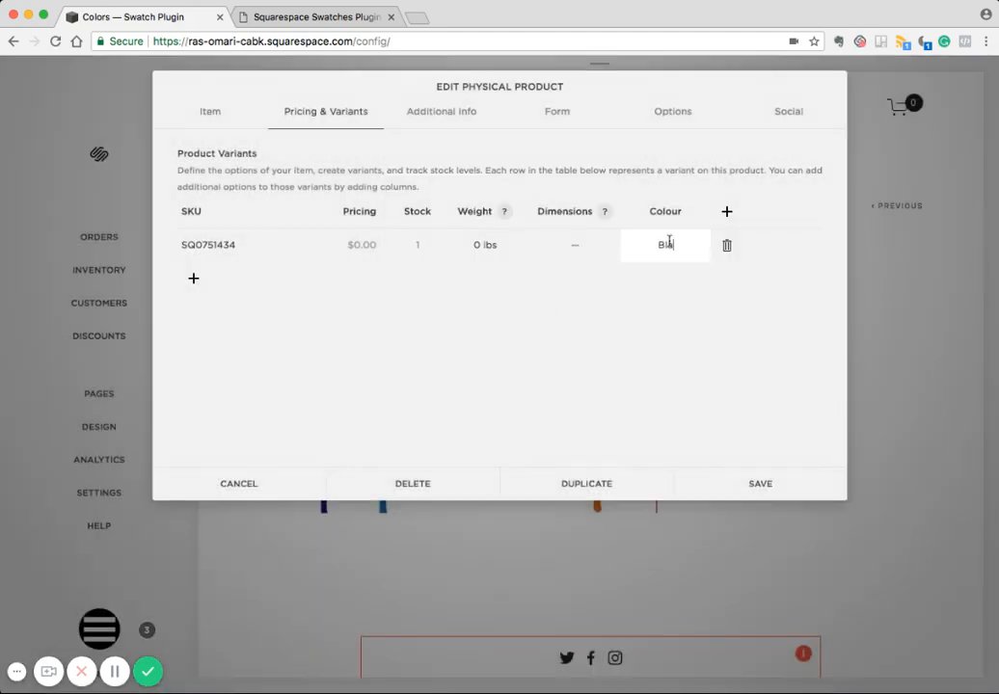
pyautogui.click(194, 279)
pyautogui.doubleClick(659, 276)
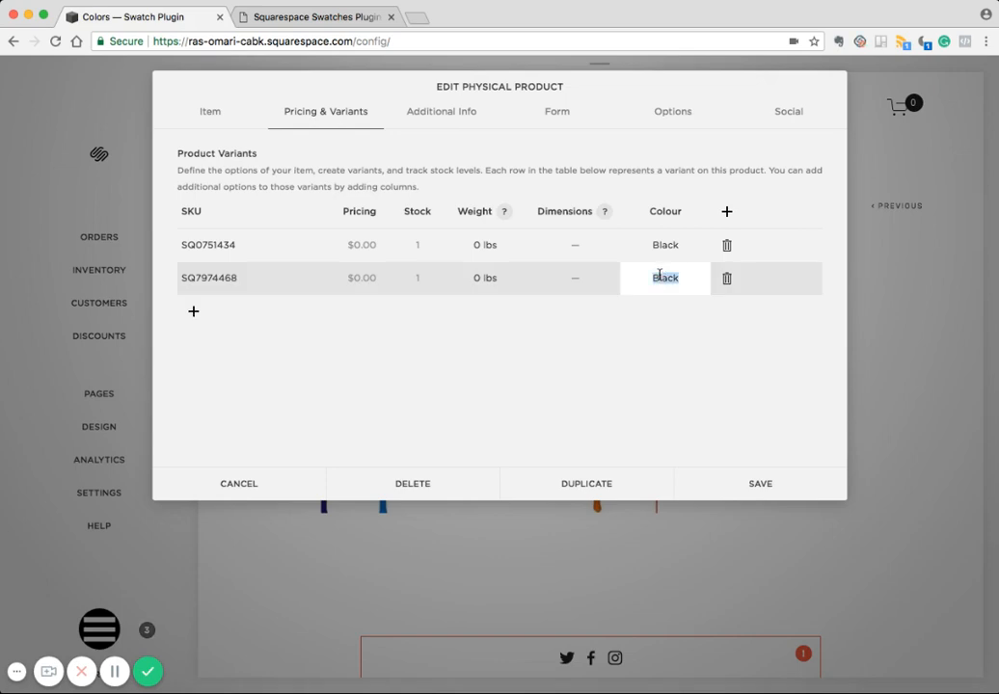
pyautogui.write('Red')
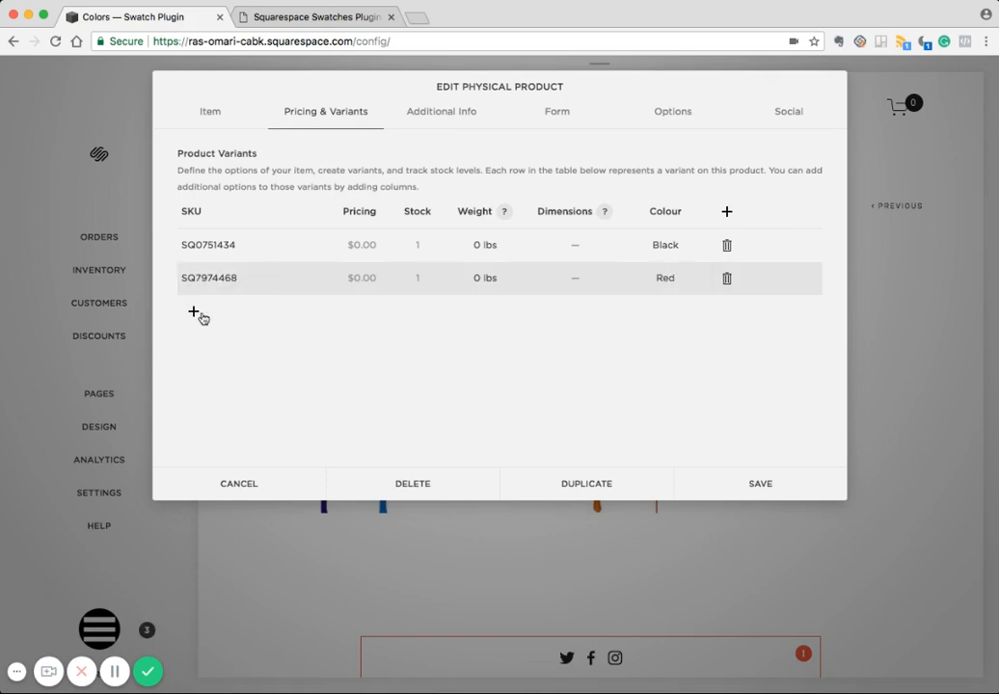
pyautogui.click(194, 312)
pyautogui.doubleClick(665, 311)
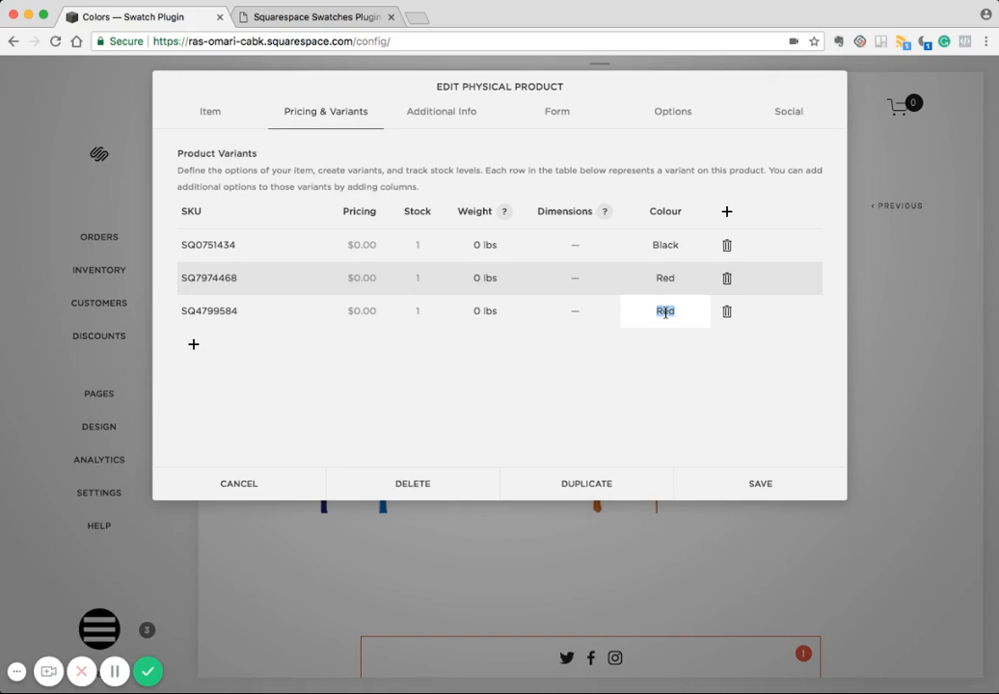
pyautogui.write('Yellow')
pyautogui.click(816, 492)
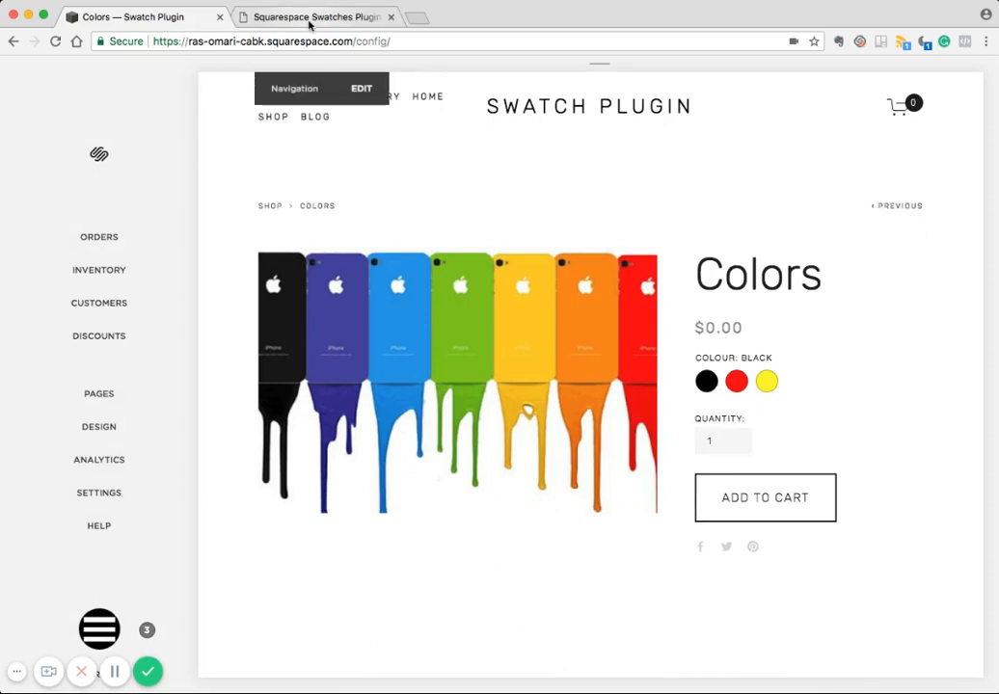
# - Change the Black variant's Colour value to Jet Black in the Colors product and save
pyautogui.click(309, 17)
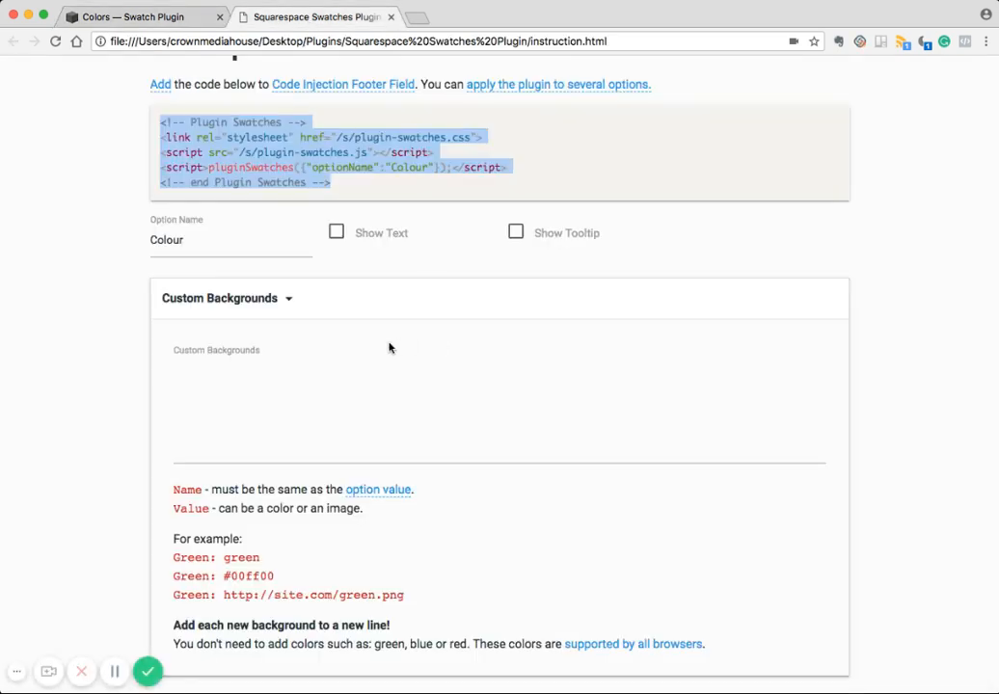
pyautogui.click(123, 17)
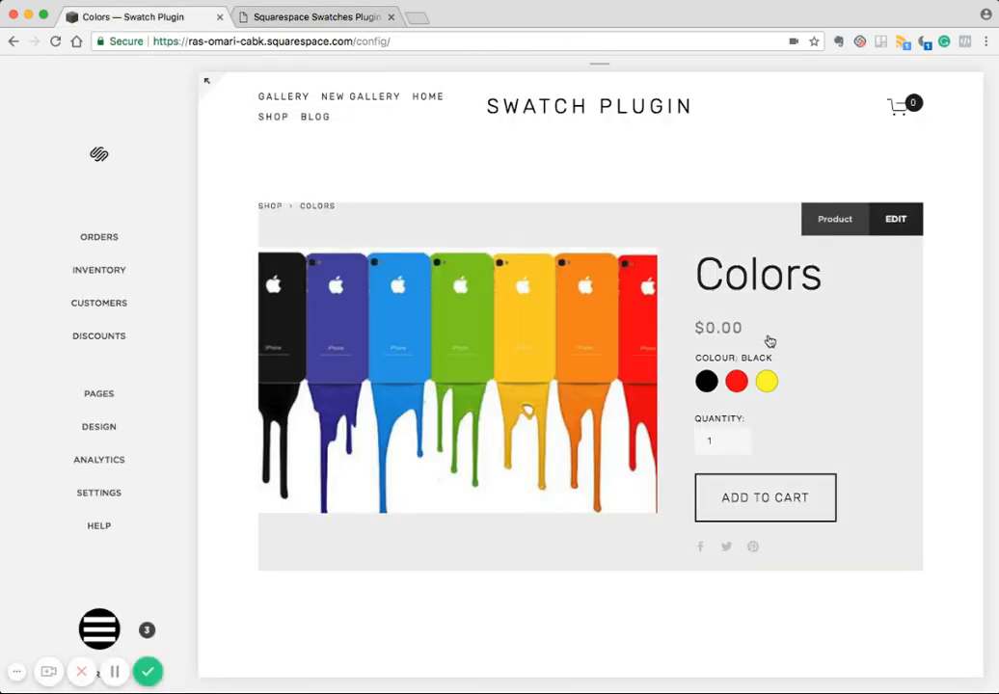
pyautogui.click(702, 380)
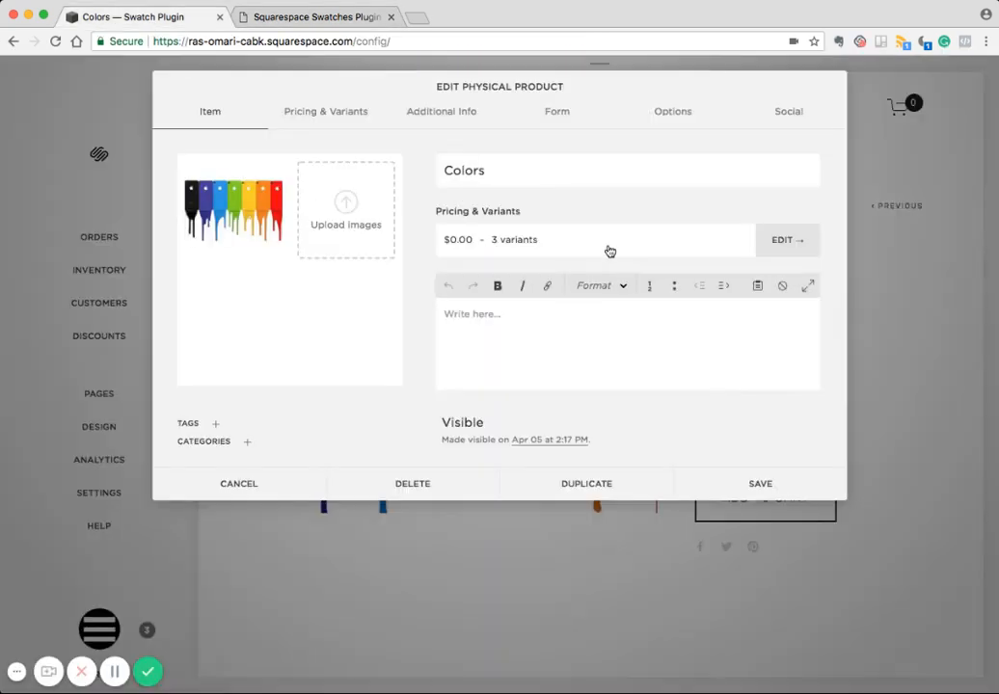
pyautogui.click(773, 242)
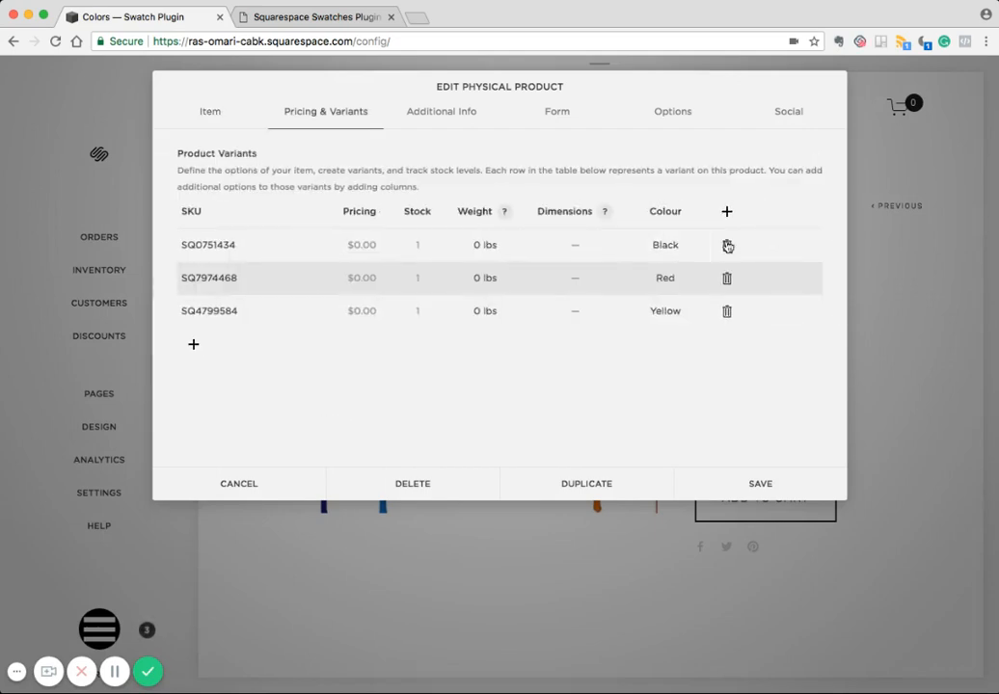
pyautogui.doubleClick(663, 244)
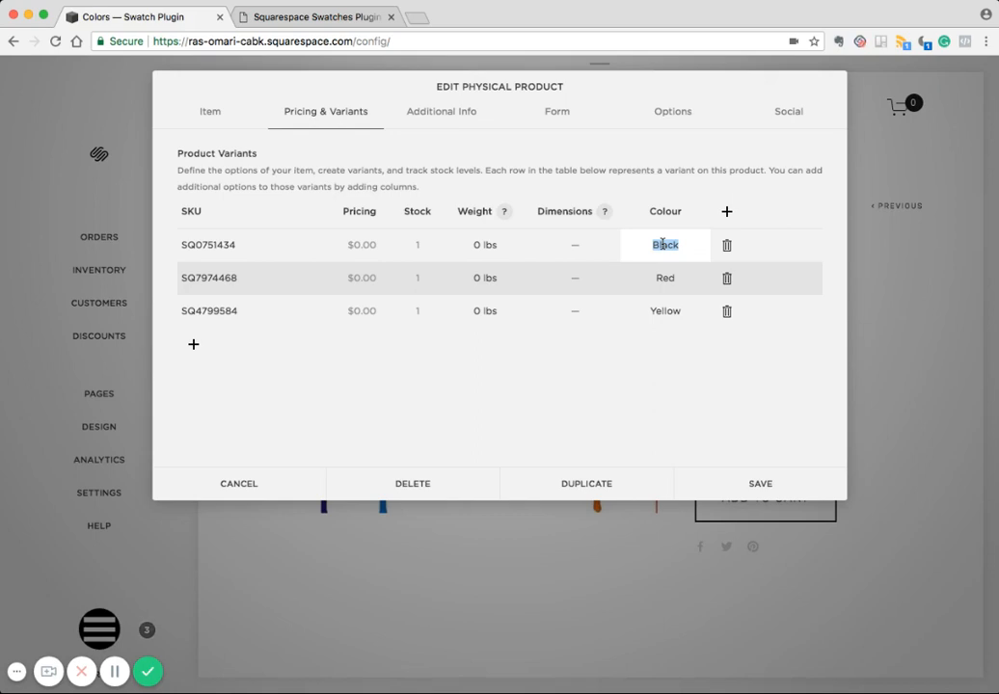
pyautogui.press('BackSpace')
pyautogui.write('Jet Black')
pyautogui.click(785, 483)
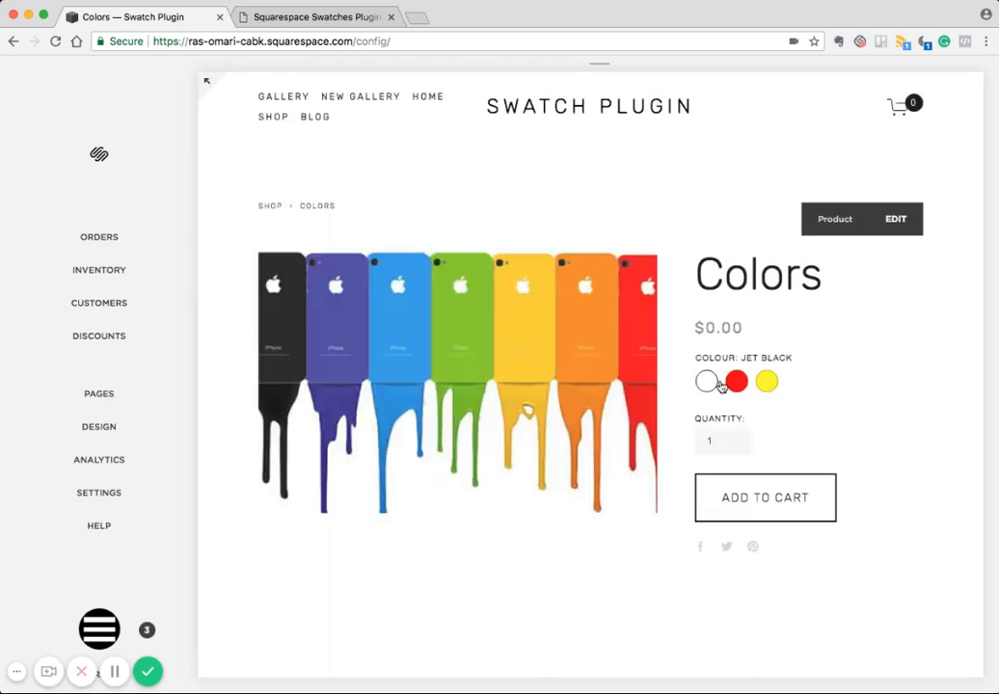
# - Begin a custom background entry in the plugin instructions with the name "Jet Black:"
pyautogui.click(311, 21)
pyautogui.click(204, 374)
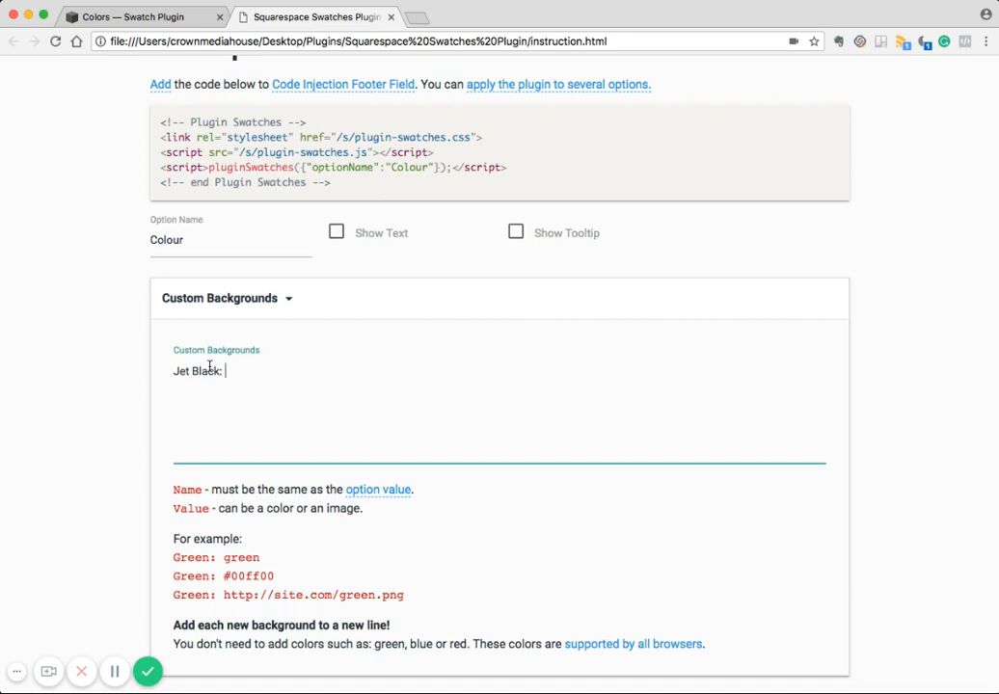
pyautogui.write('ck')
# - Start a new link in the site's secondary navigation and set its file to beach towel.jpg
pyautogui.click(143, 19)
pyautogui.click(108, 403)
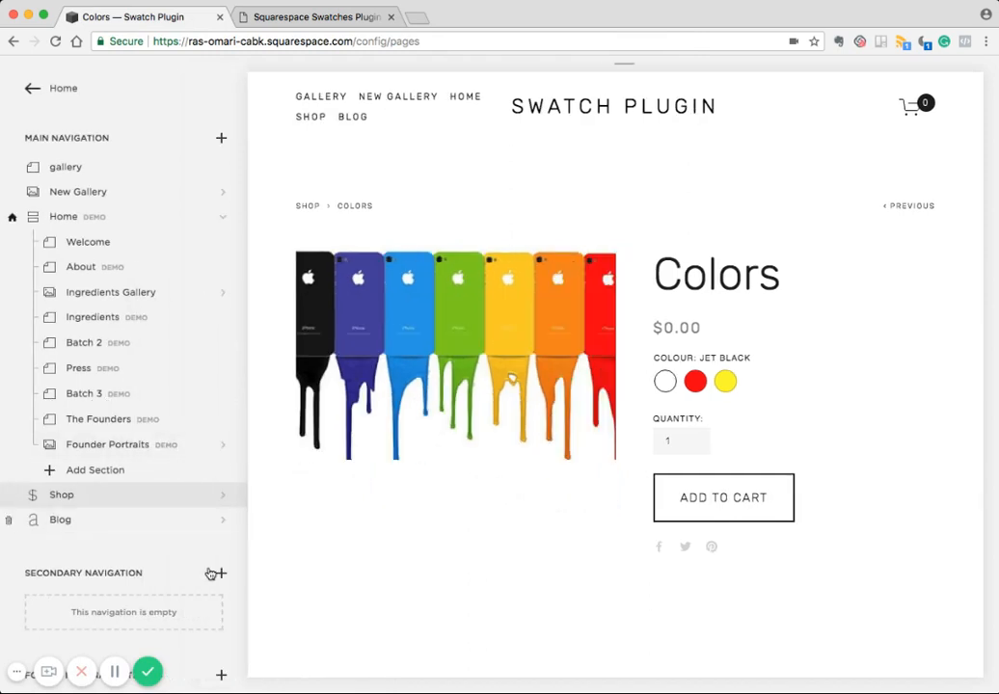
pyautogui.click(216, 571)
pyautogui.click(294, 576)
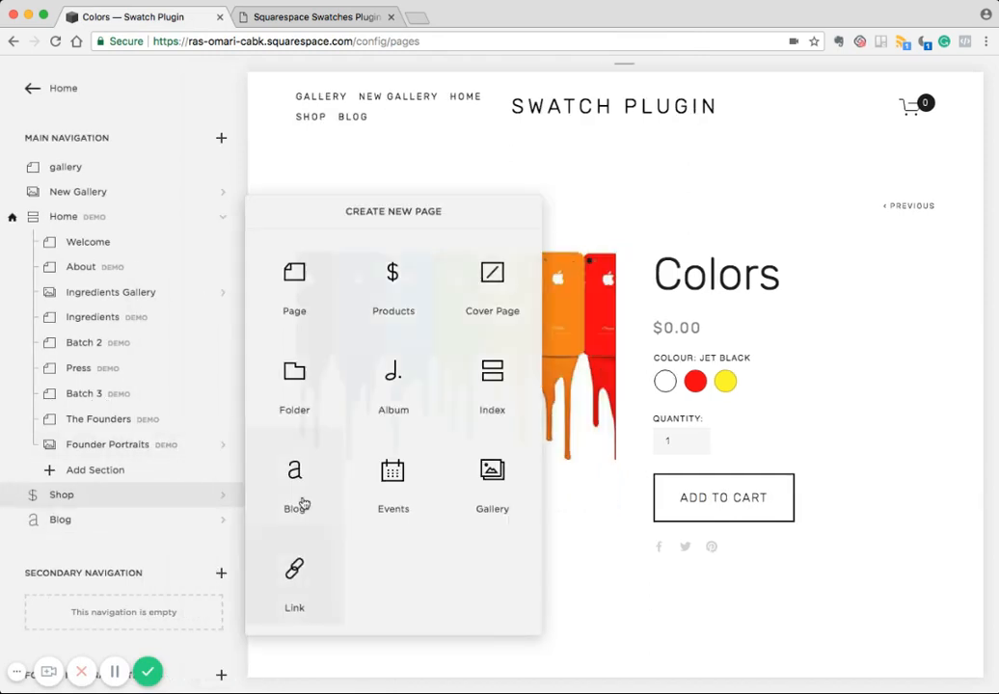
pyautogui.click(408, 253)
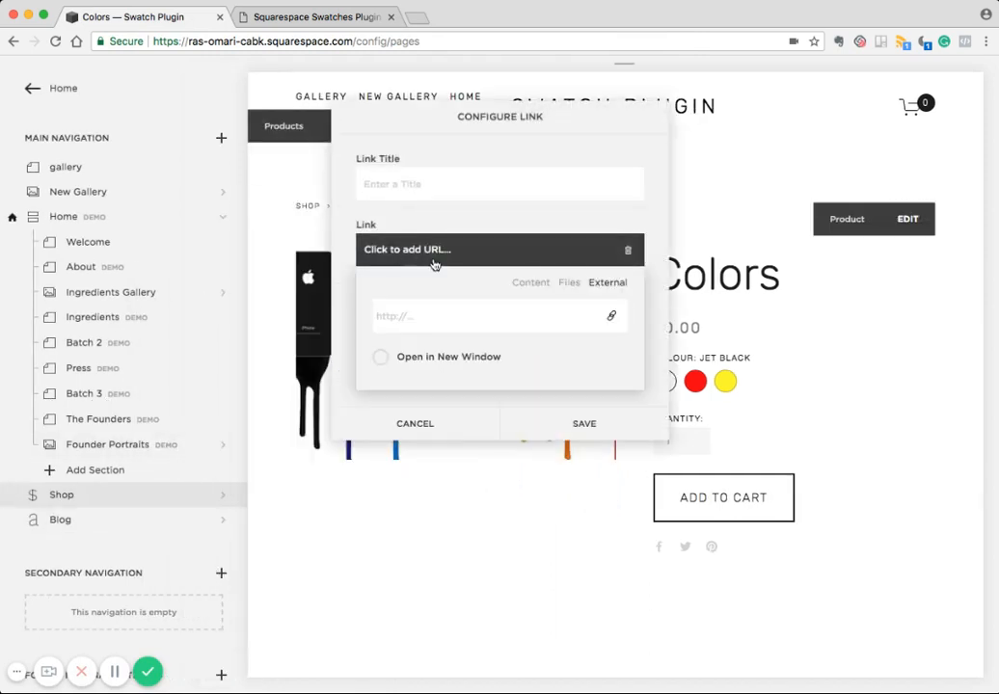
pyautogui.click(568, 284)
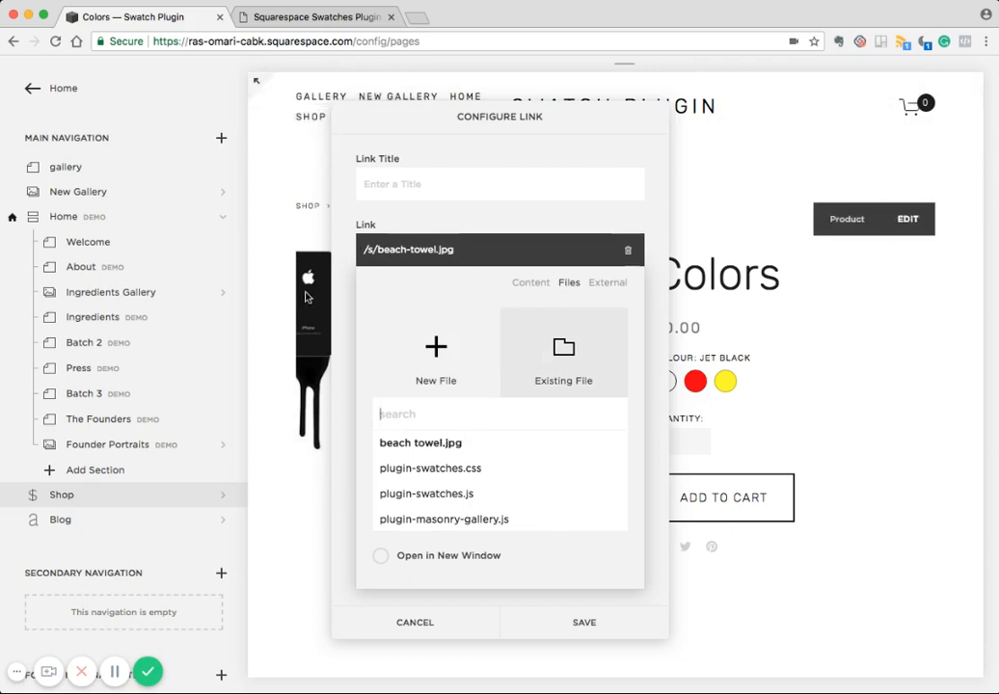
# - Copy the site's base URL and complete the Jet Black background value with it, followed by s/beach-towel.jpg
pyautogui.click(349, 41)
pyautogui.click(356, 41)
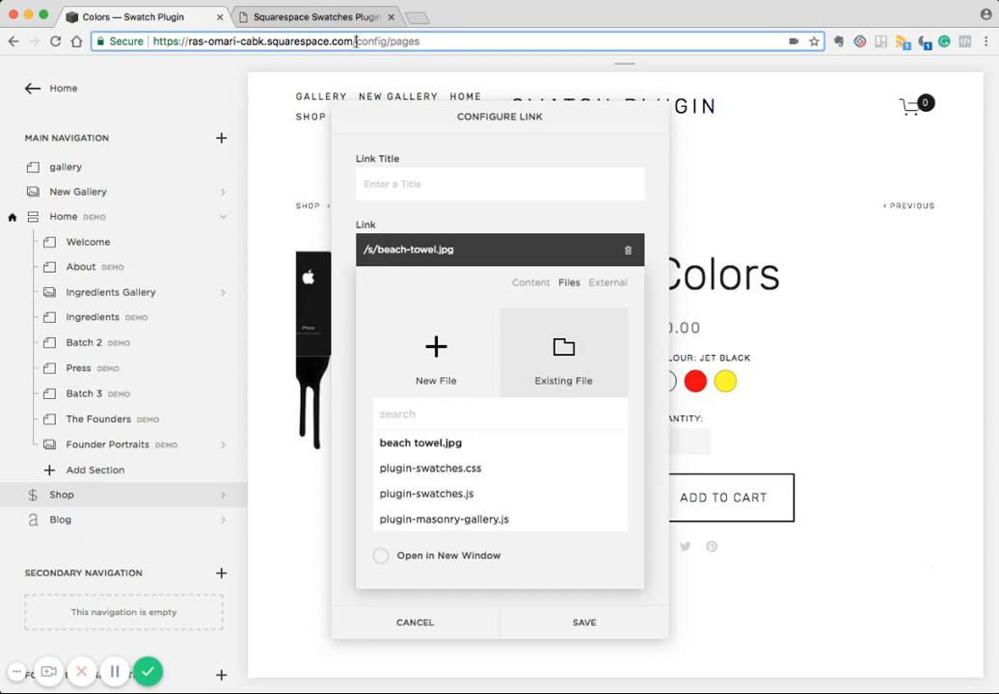
pyautogui.moveTo(356, 40); pyautogui.dragTo(104, 37)
pyautogui.press('super+c')
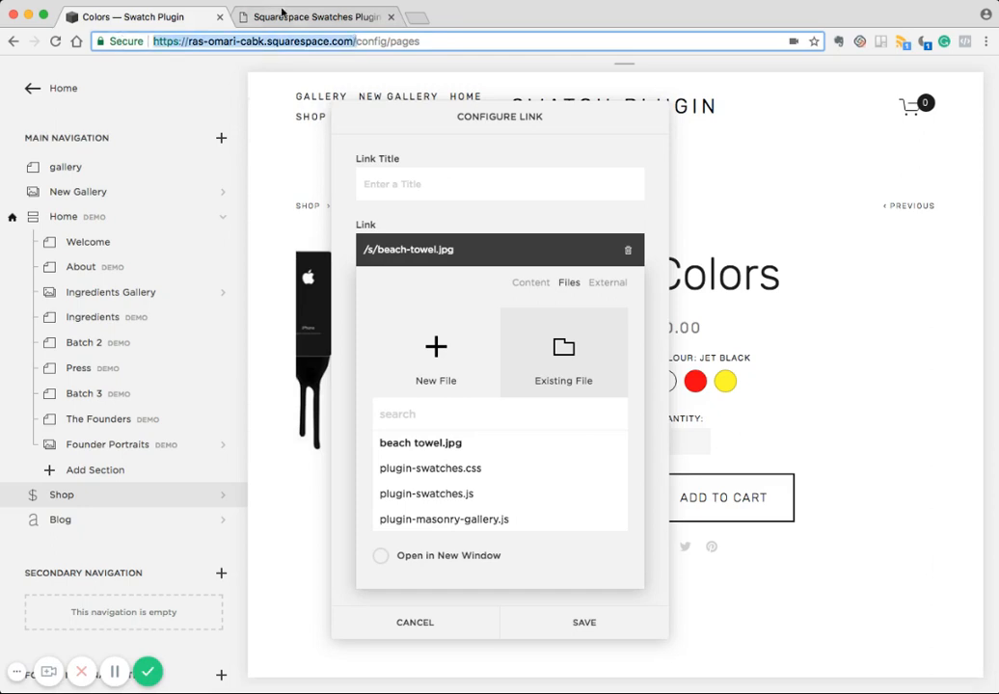
pyautogui.click(256, 17)
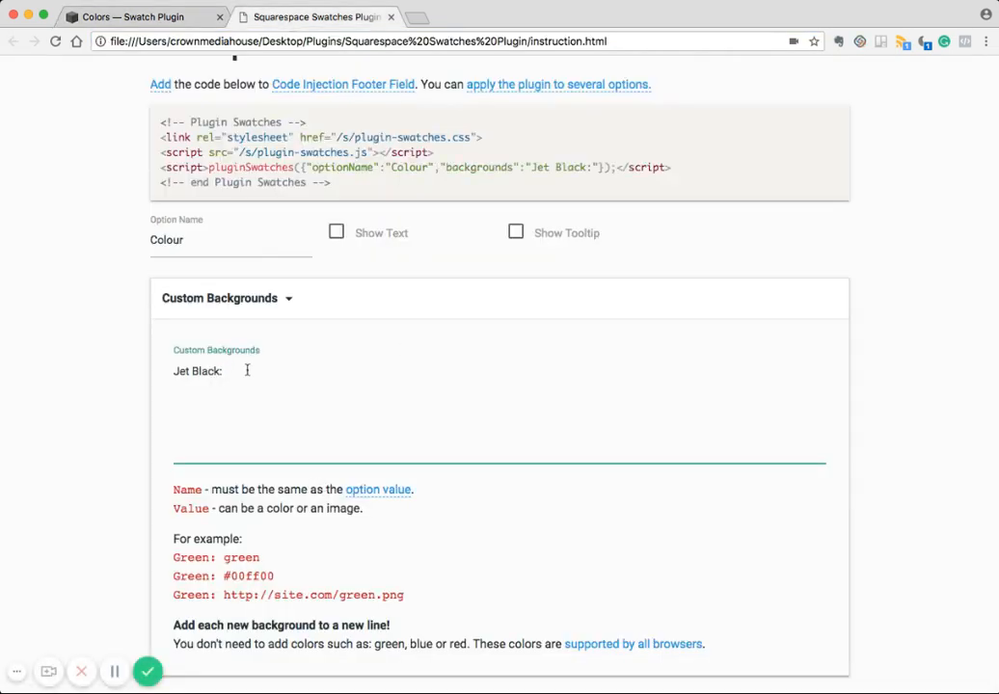
pyautogui.press('super+v')
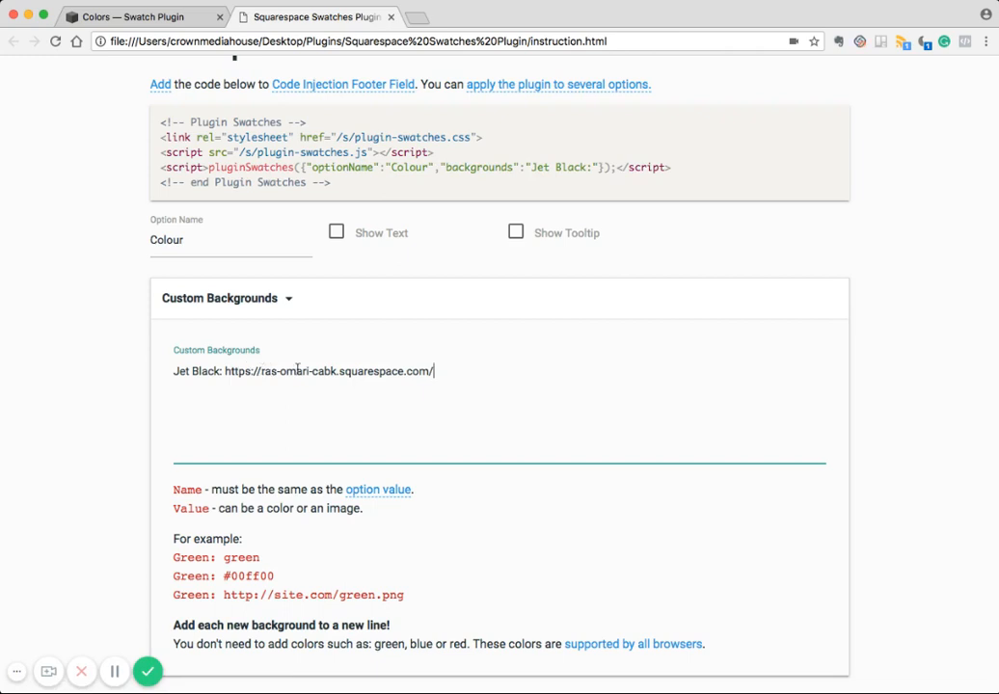
pyautogui.write('s/beach-towel.jpg')
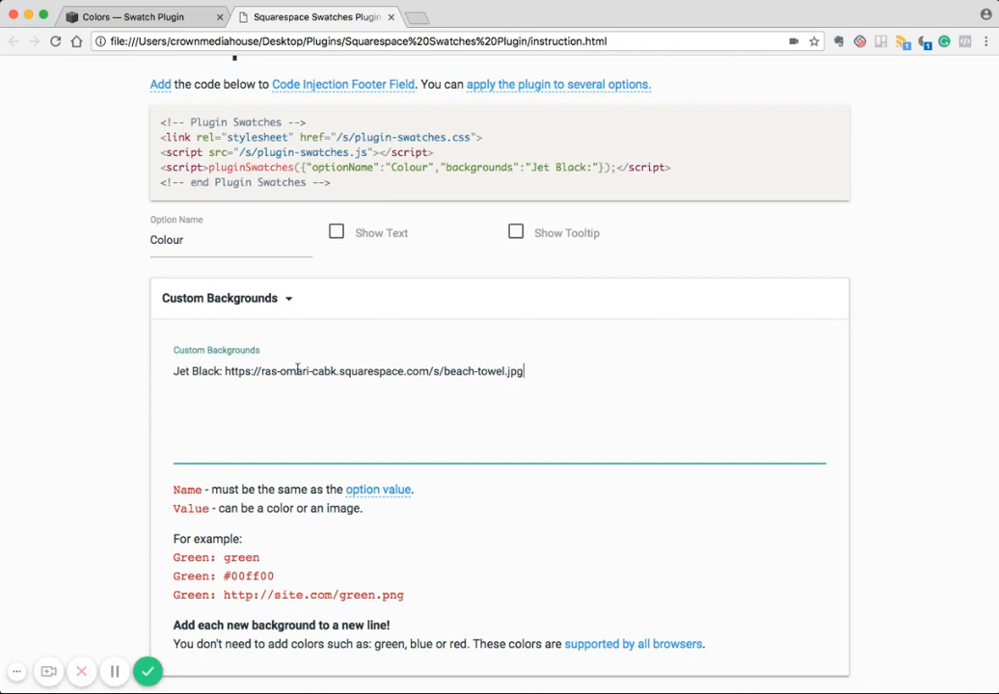
# - Check the background entry against the beach towel file's link path and discard the unsaved navigation link
pyautogui.click(135, 16)
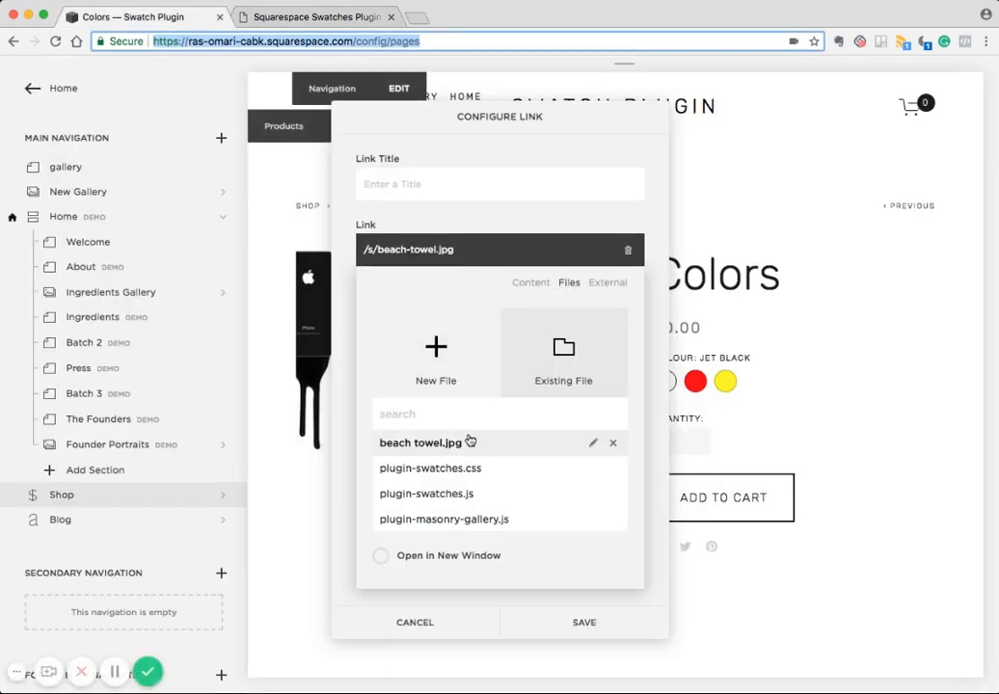
pyautogui.click(273, 18)
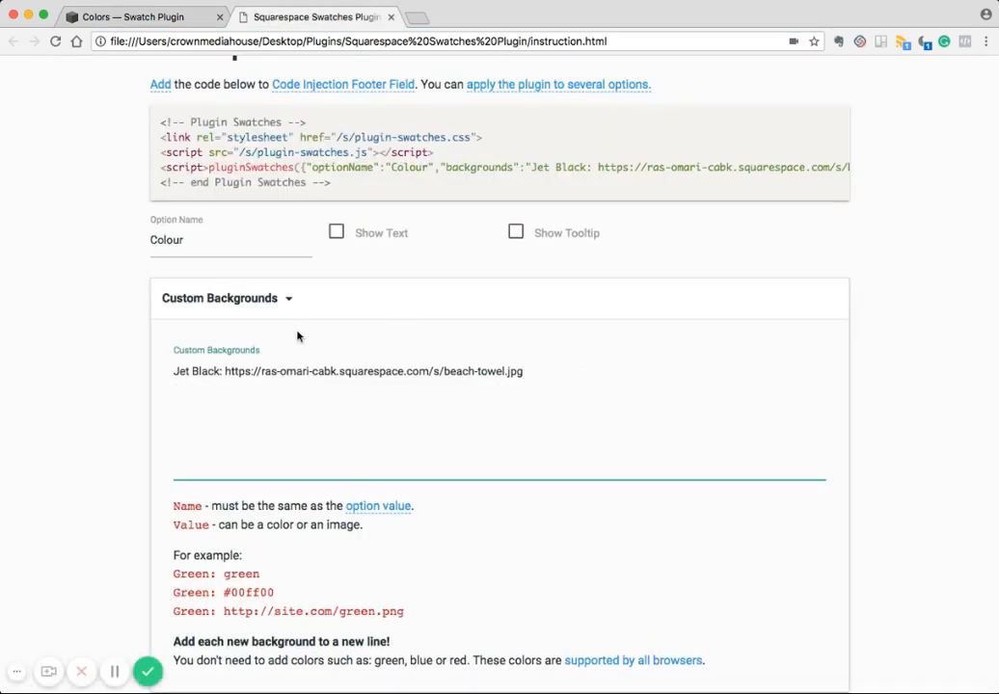
pyautogui.click(120, 14)
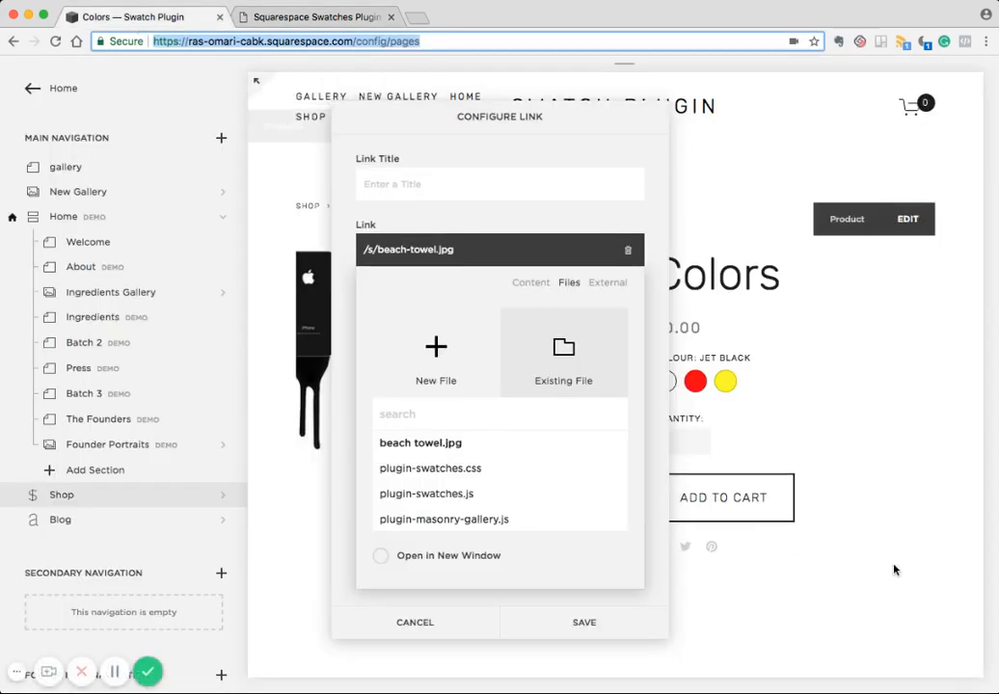
pyautogui.click(414, 625)
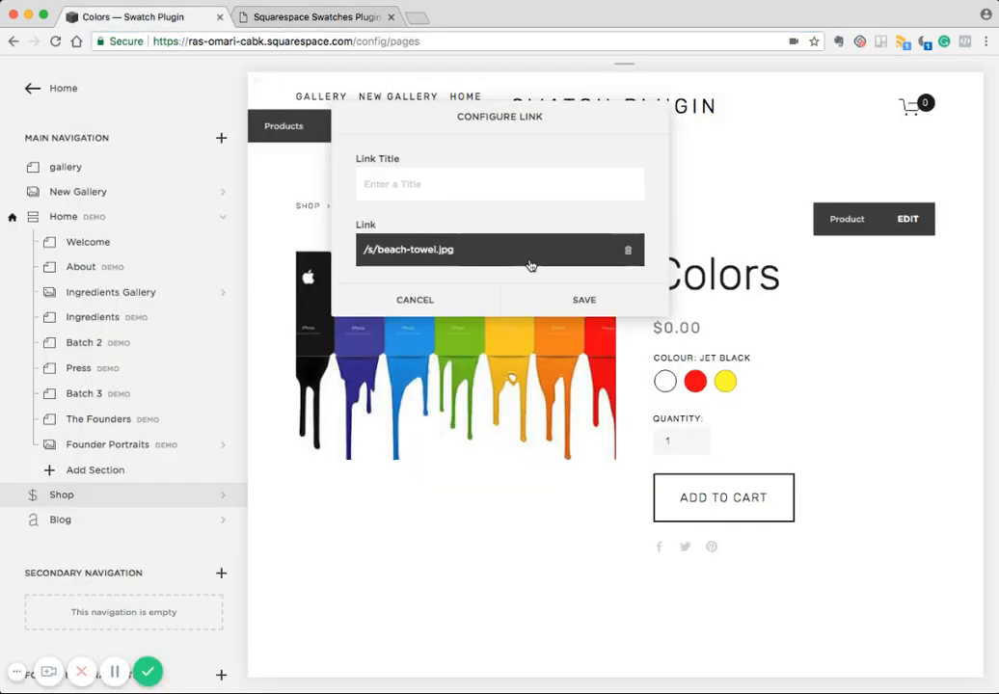
pyautogui.click(419, 298)
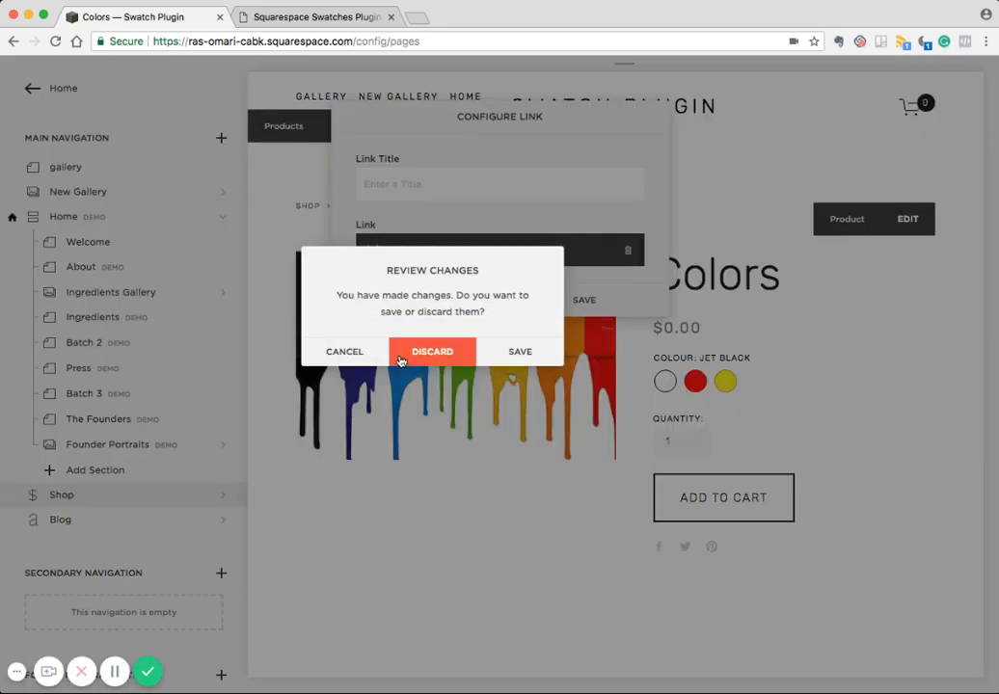
pyautogui.click(431, 351)
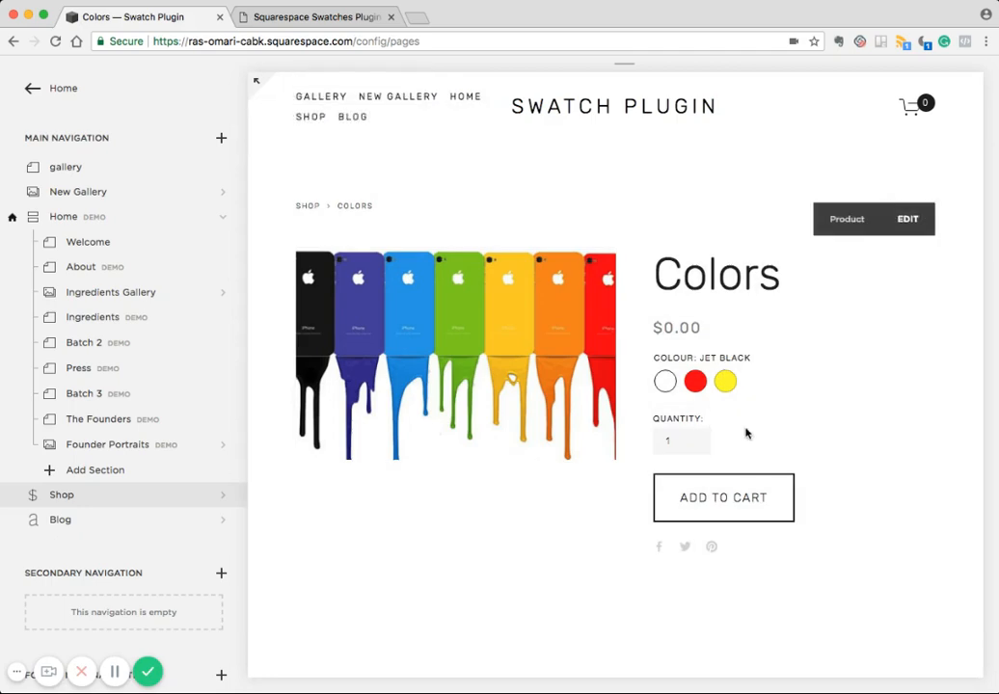
# - Copy the generated plugin code containing the Colour option and Jet Black background from the plugin instructions
pyautogui.click(328, 21)
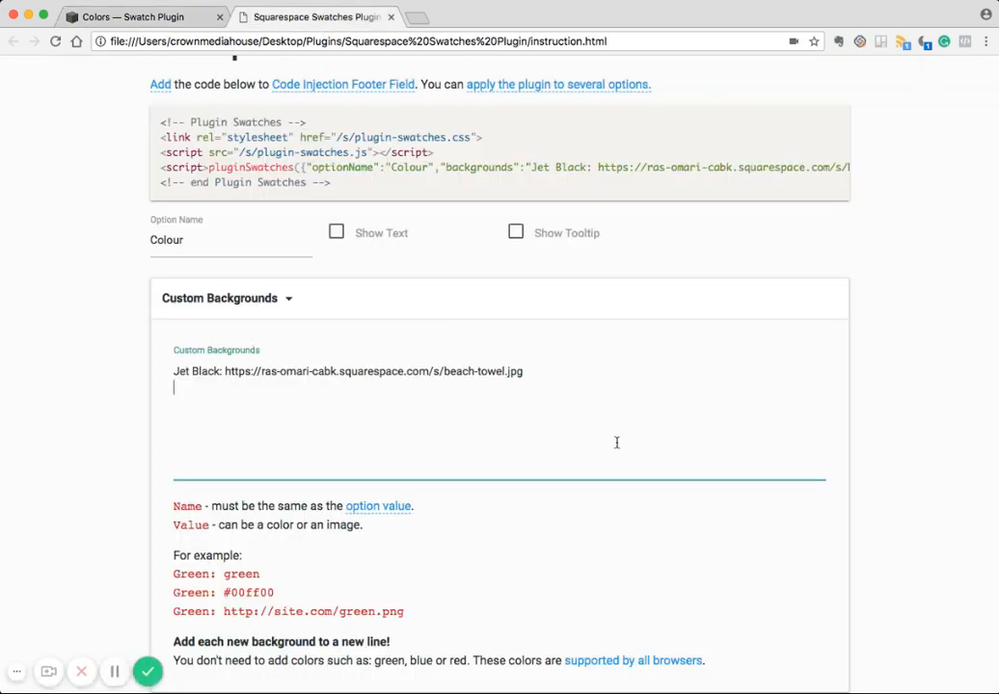
pyautogui.scroll(-5, 615, 442)
pyautogui.scroll(6, 618, 446)
pyautogui.click(344, 429)
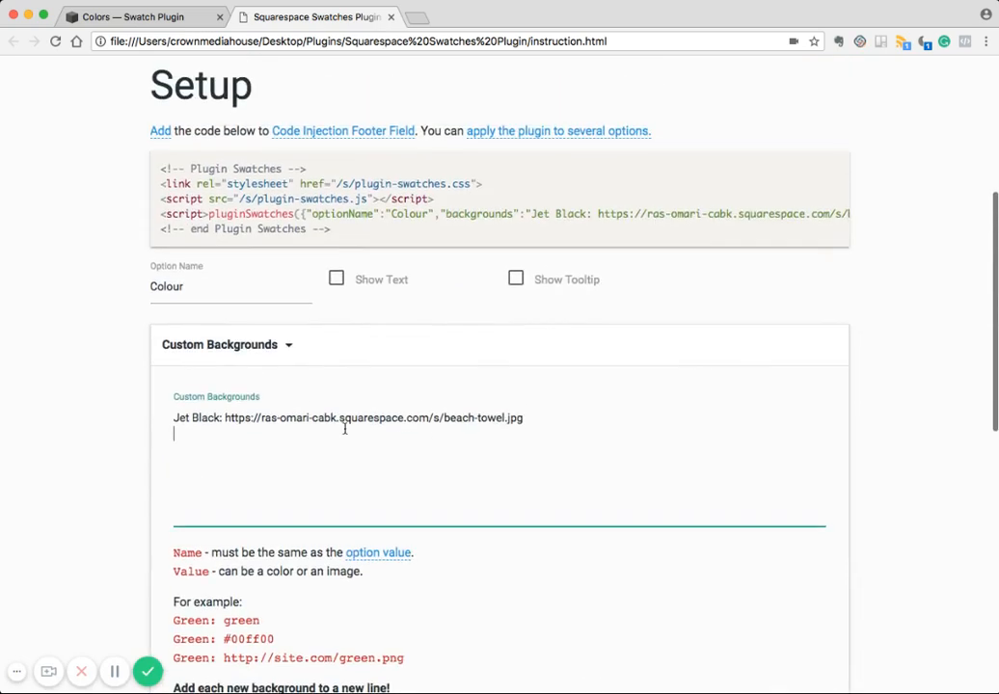
pyautogui.moveTo(342, 231); pyautogui.dragTo(141, 169)
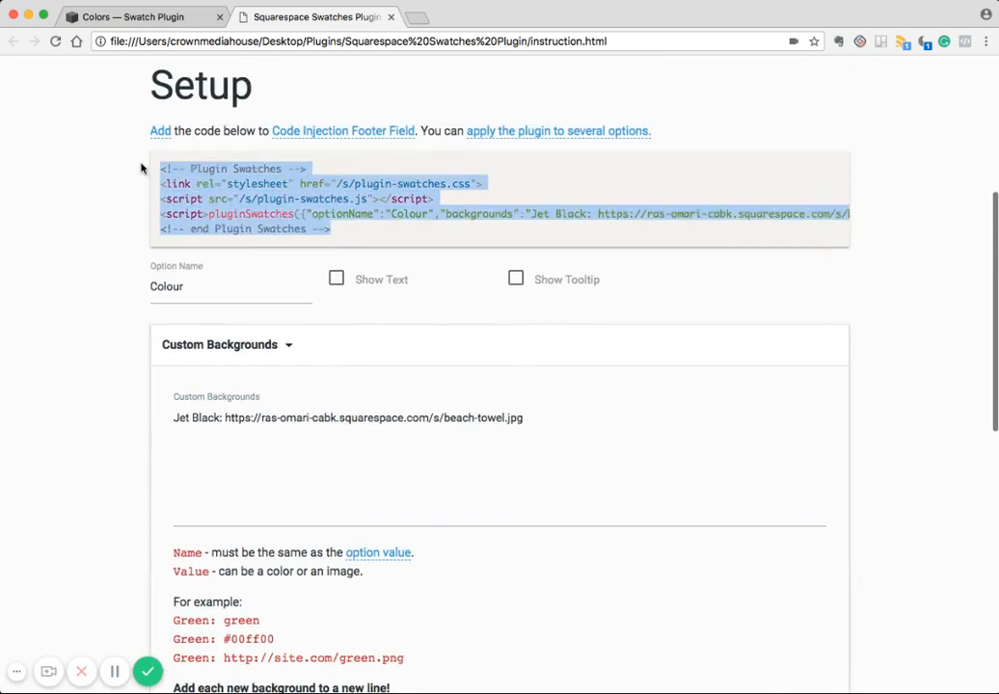
# - Replace the Swatches code in the site's footer code injection with the copied version including the Jet Black background, and save
pyautogui.click(141, 17)
pyautogui.click(34, 88)
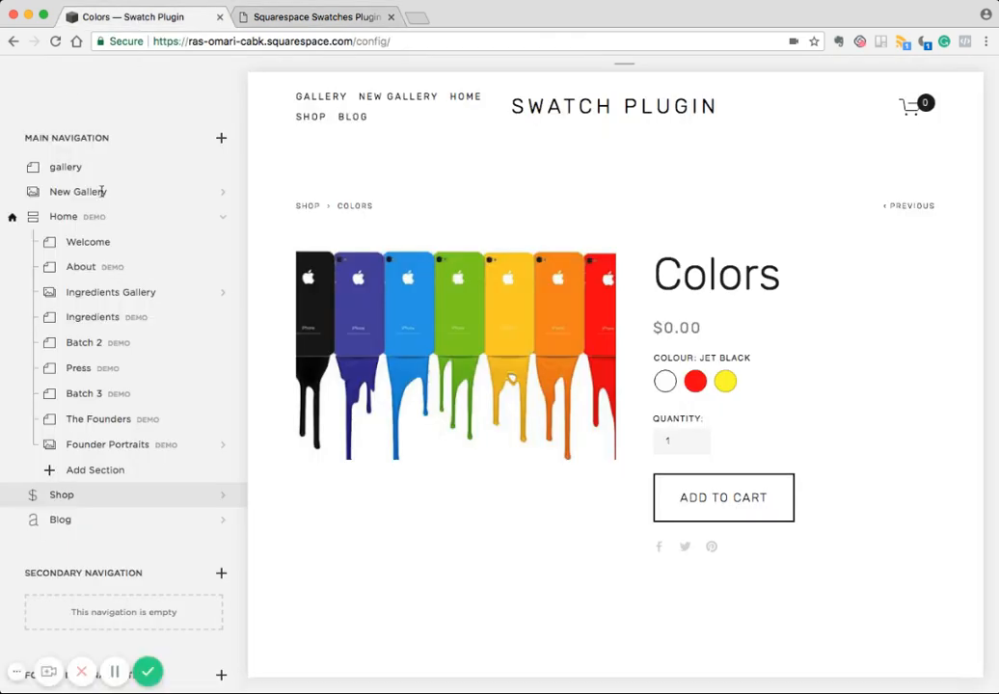
pyautogui.click(123, 495)
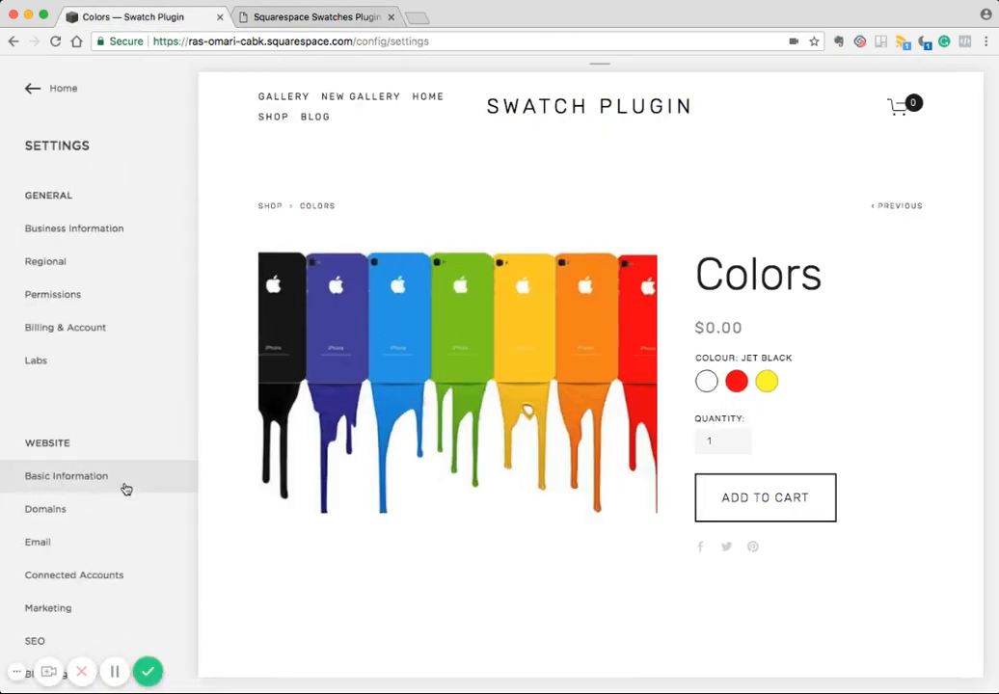
pyautogui.scroll(-6, 106, 540)
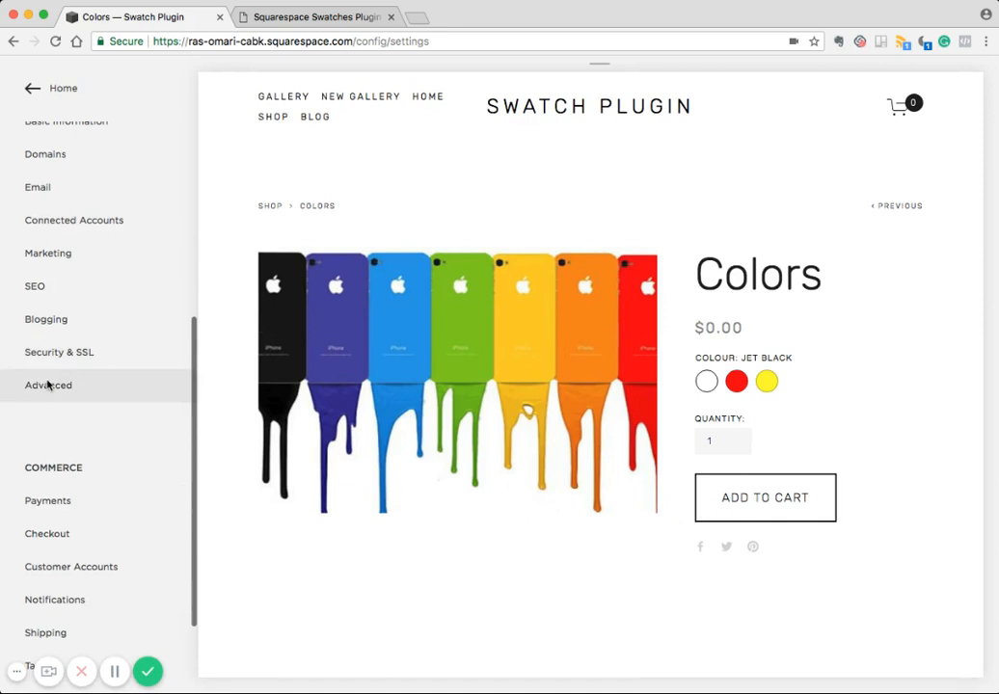
pyautogui.click(50, 383)
pyautogui.click(60, 393)
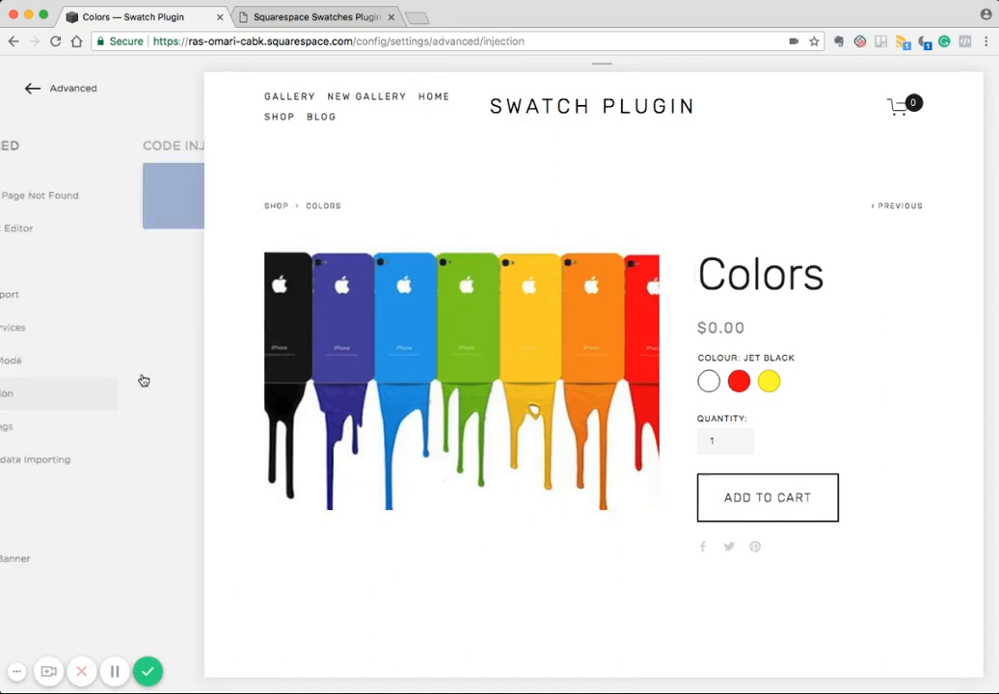
pyautogui.scroll(-2, 159, 390)
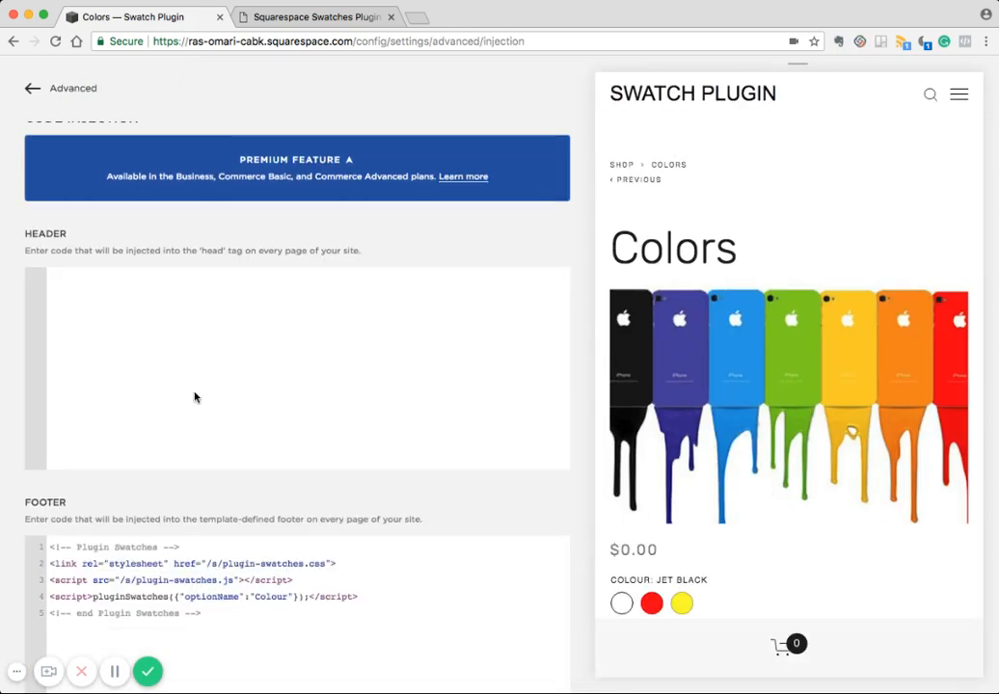
pyautogui.moveTo(204, 590); pyautogui.dragTo(12, 502)
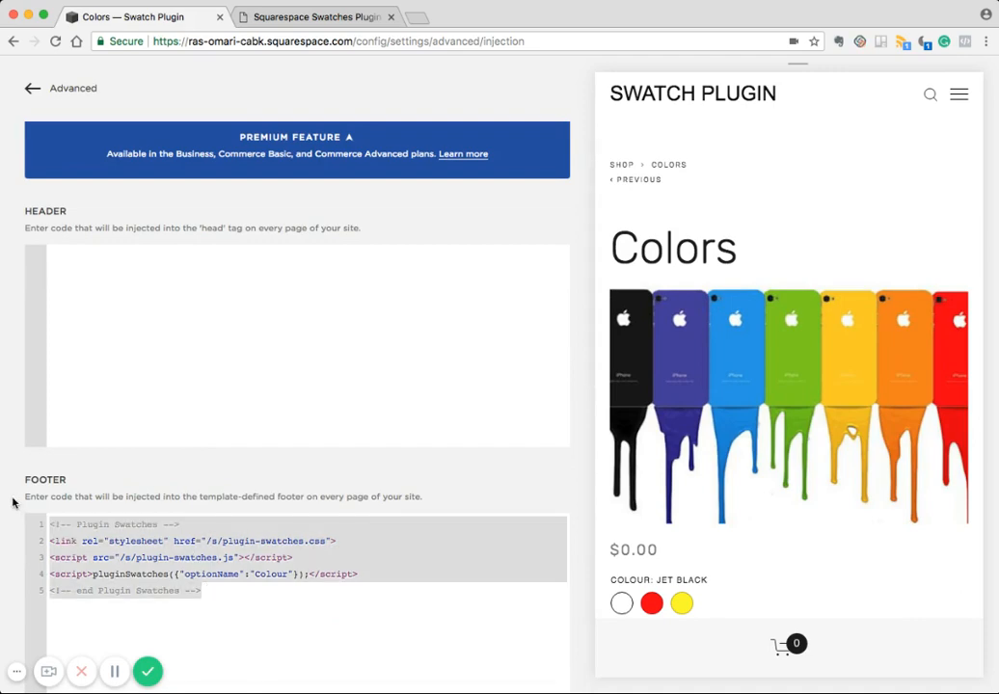
pyautogui.hotkey('ctrl', 'v')
pyautogui.click(36, 88)
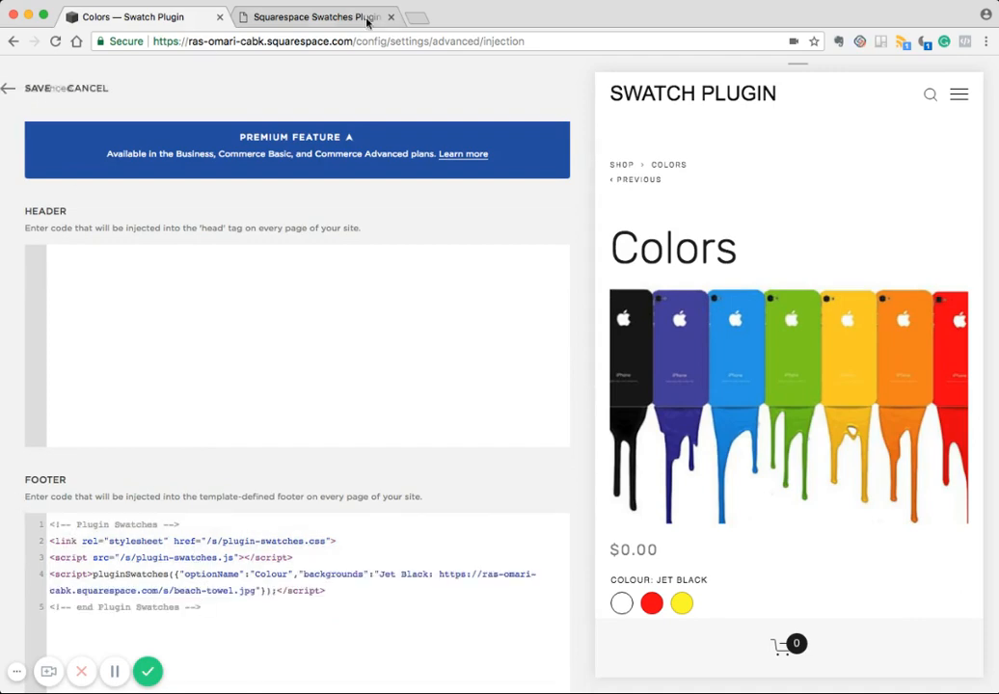
# - View the Colors product page in full preview and check the Jet Black swatch's image background
pyautogui.click(311, 18)
pyautogui.click(167, 18)
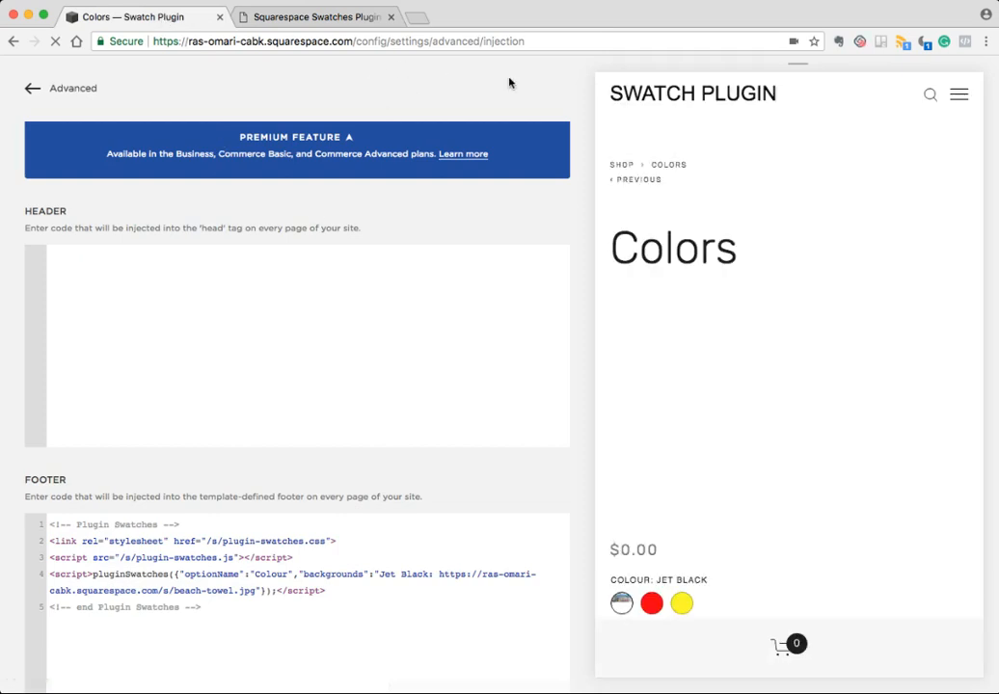
pyautogui.click(606, 86)
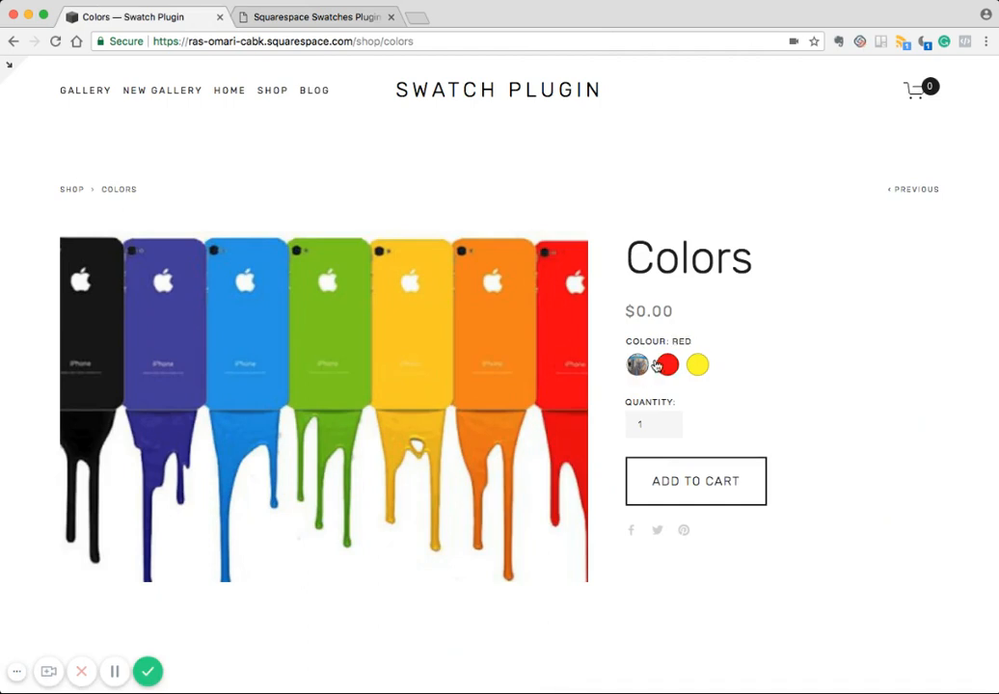
# - Review the custom background notes and Customize section in the plugin instructions against the swatches on the product page
pyautogui.click(306, 22)
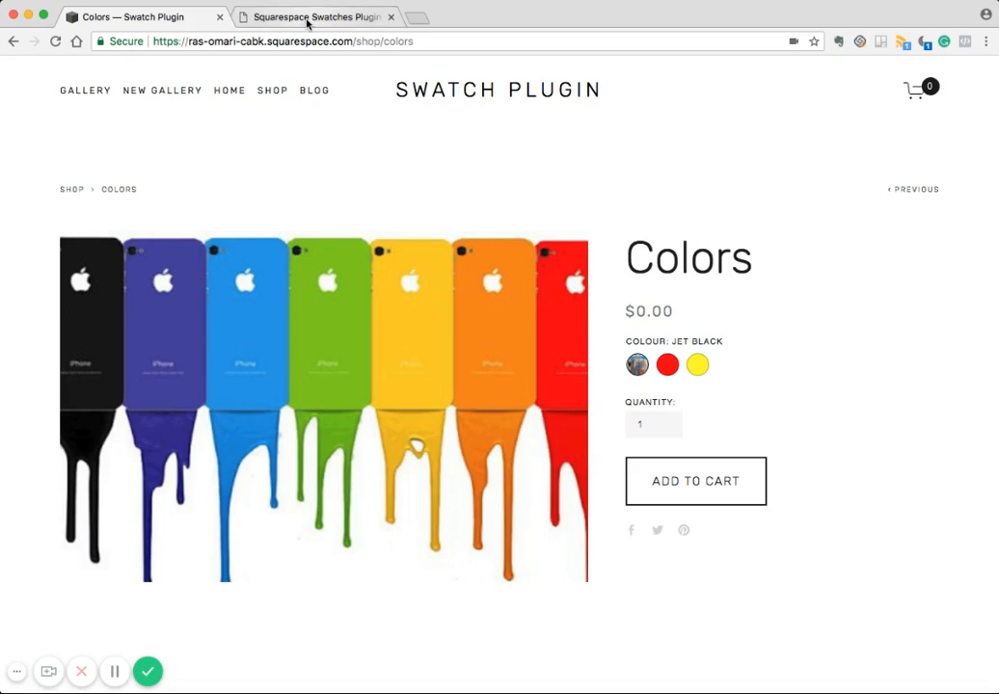
pyautogui.click(85, 345)
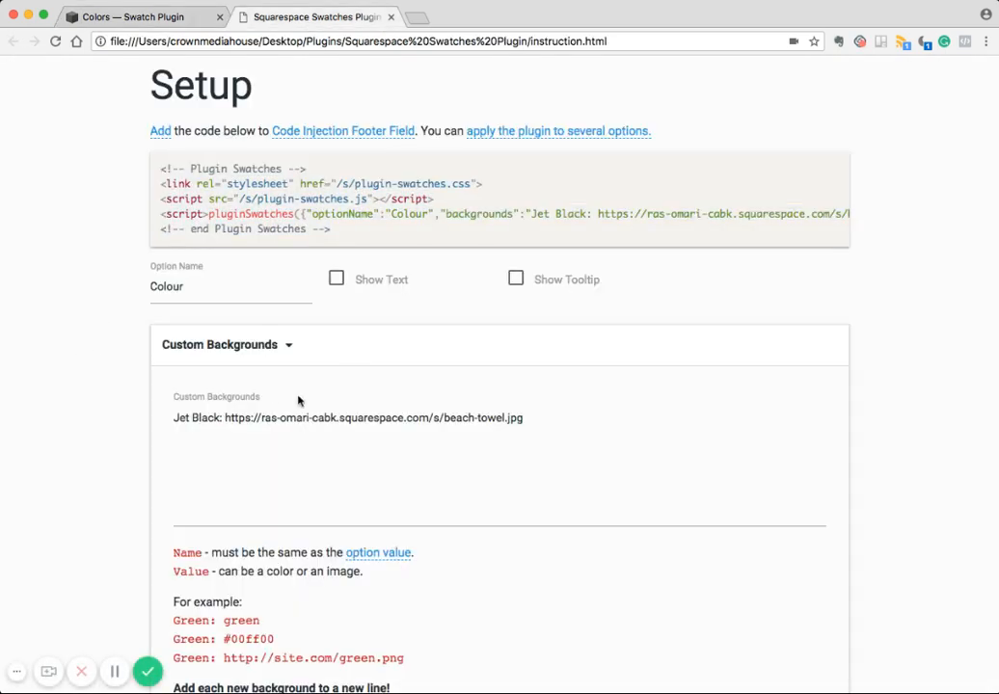
pyautogui.click(221, 440)
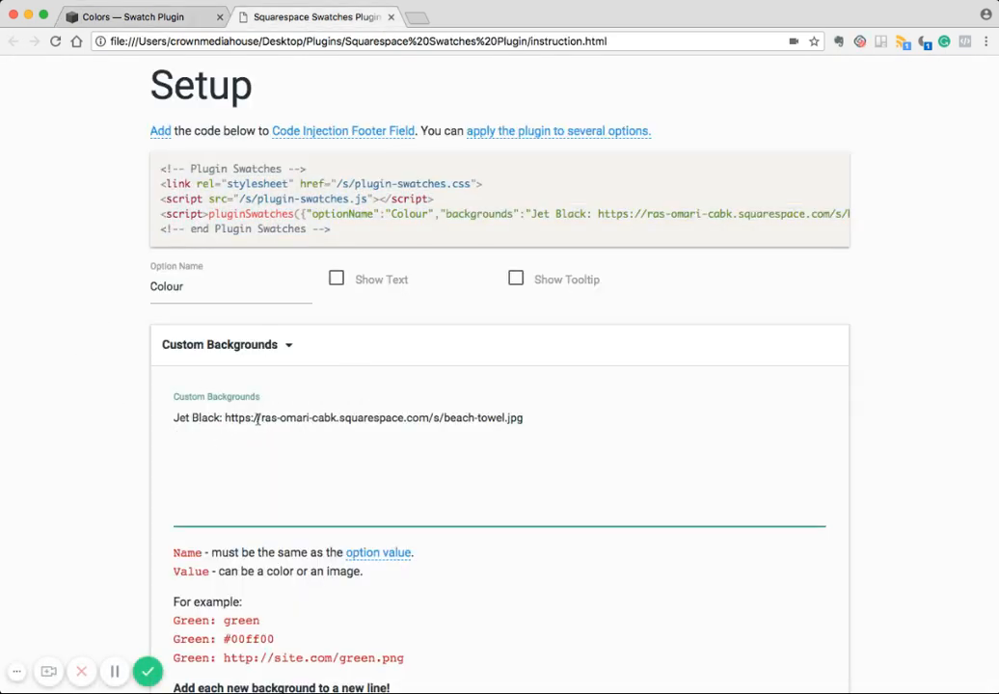
pyautogui.scroll(-1, 265, 433)
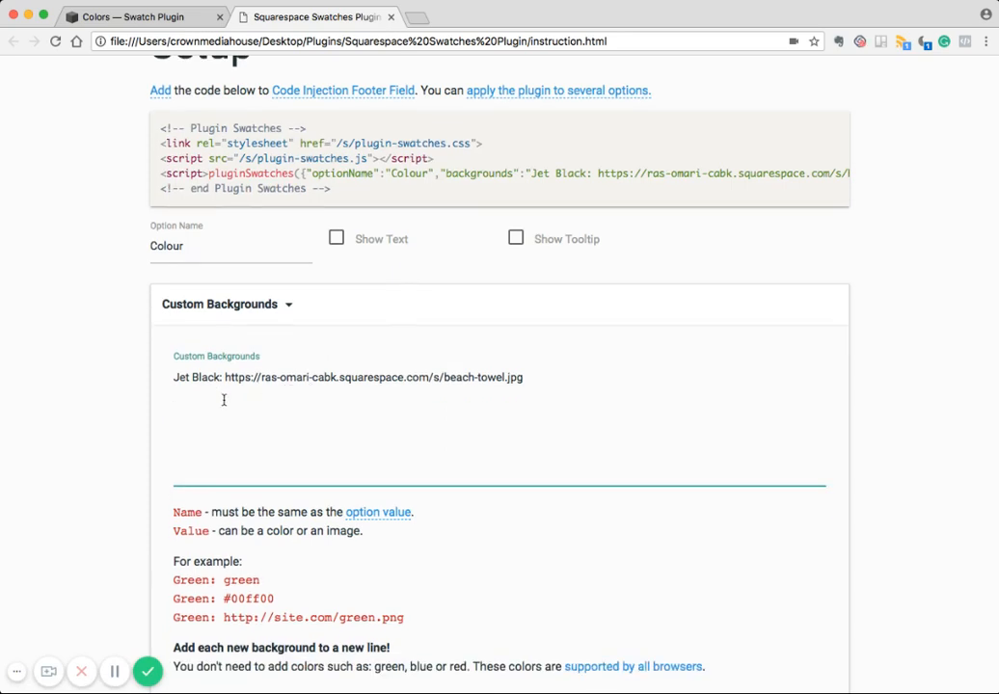
pyautogui.scroll(-1, 222, 399)
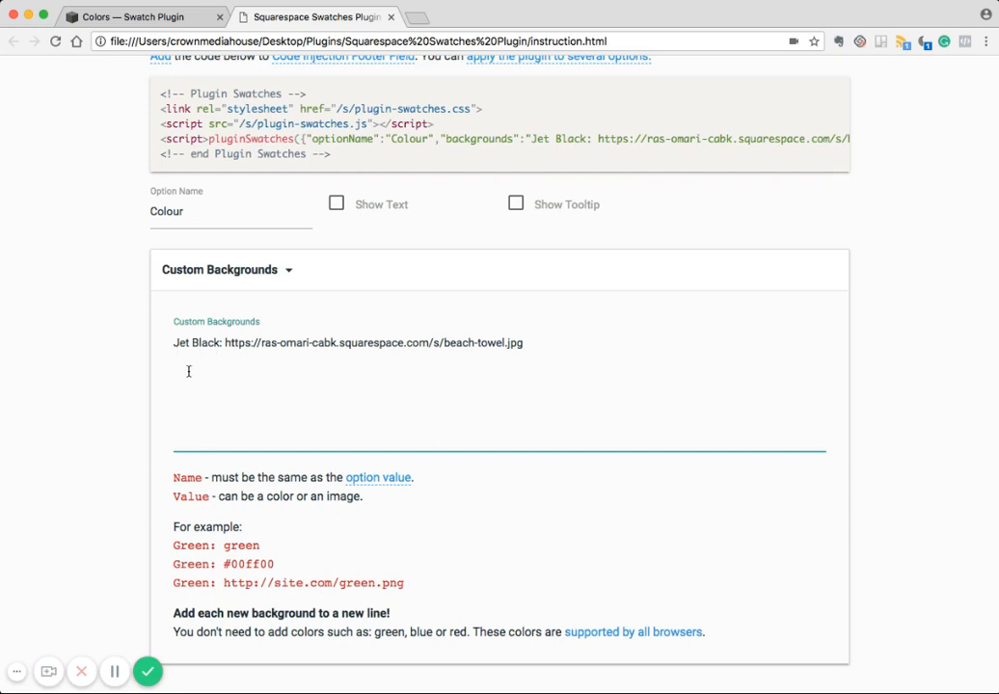
pyautogui.scroll(-10, 253, 366)
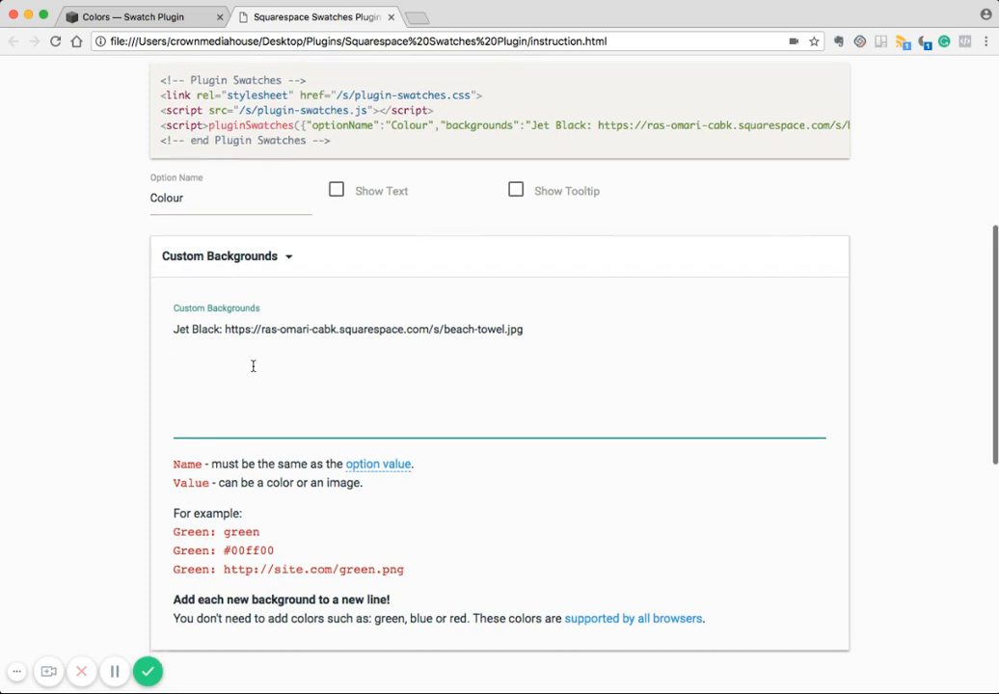
pyautogui.scroll(-2, 254, 371)
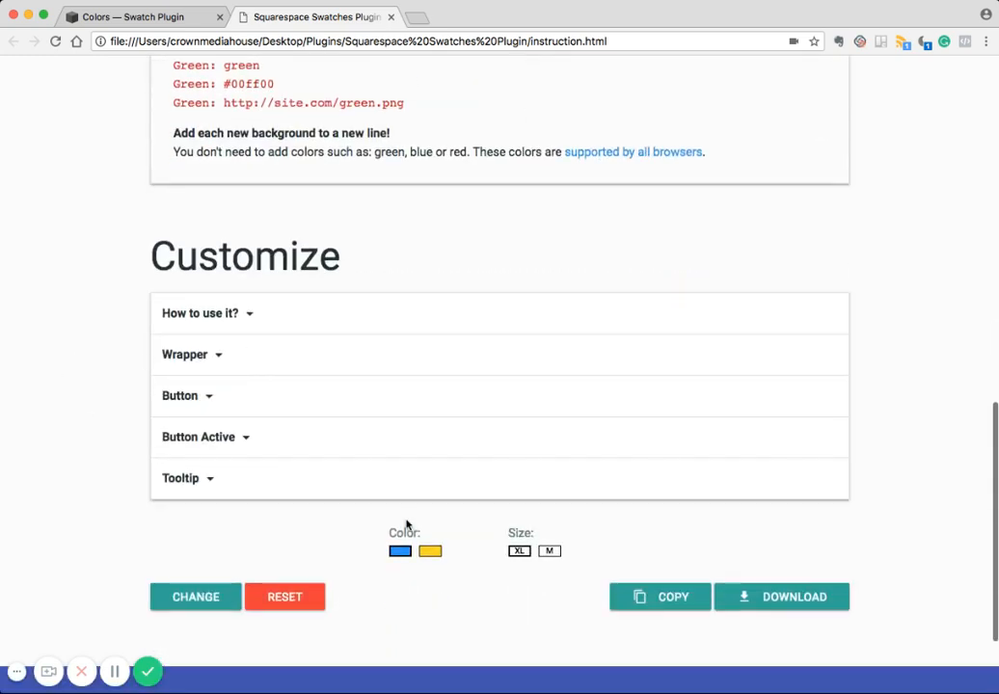
pyautogui.click(146, 21)
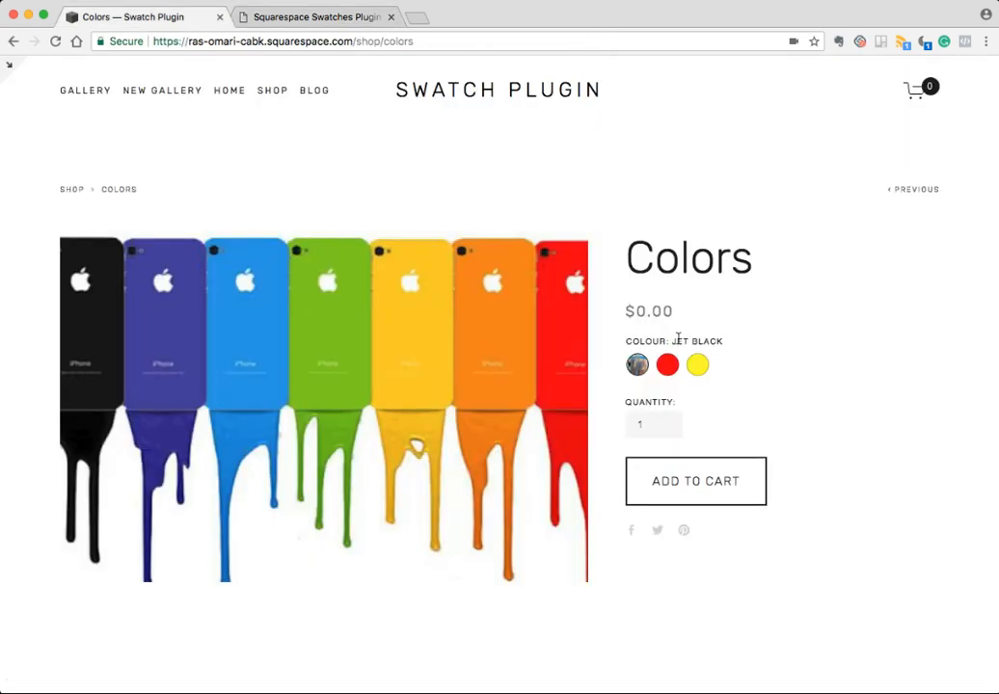
pyautogui.click(306, 20)
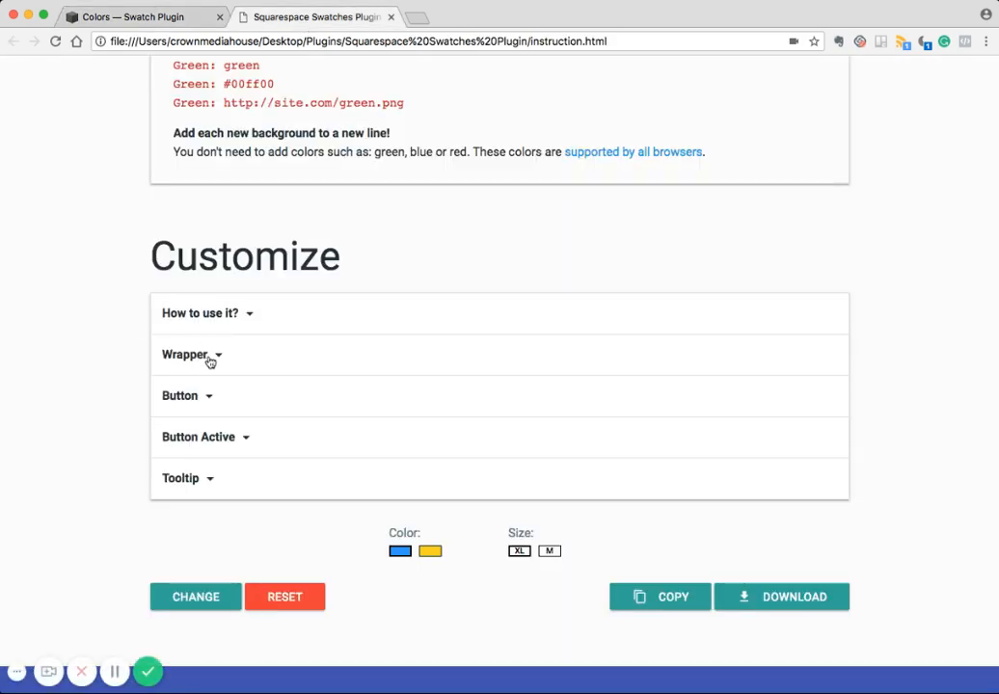
# - Examine the Wrapper and Button style settings in the plugin's Customize section
pyautogui.click(210, 361)
pyautogui.scroll(-2, 106, 335)
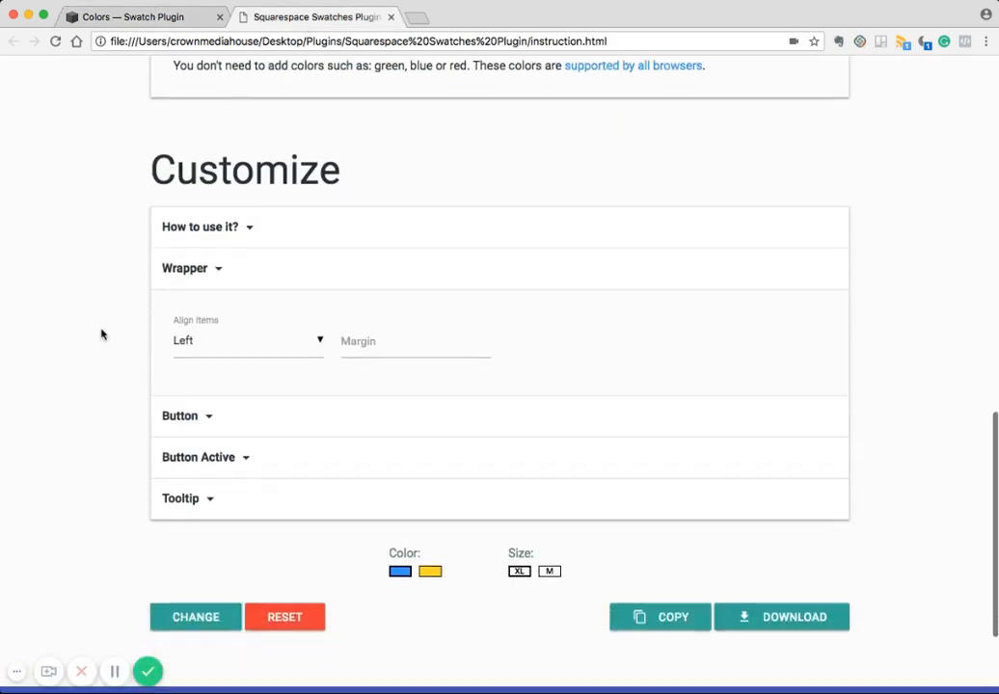
pyautogui.click(213, 414)
pyautogui.scroll(-1, 103, 375)
pyautogui.scroll(-1, 104, 375)
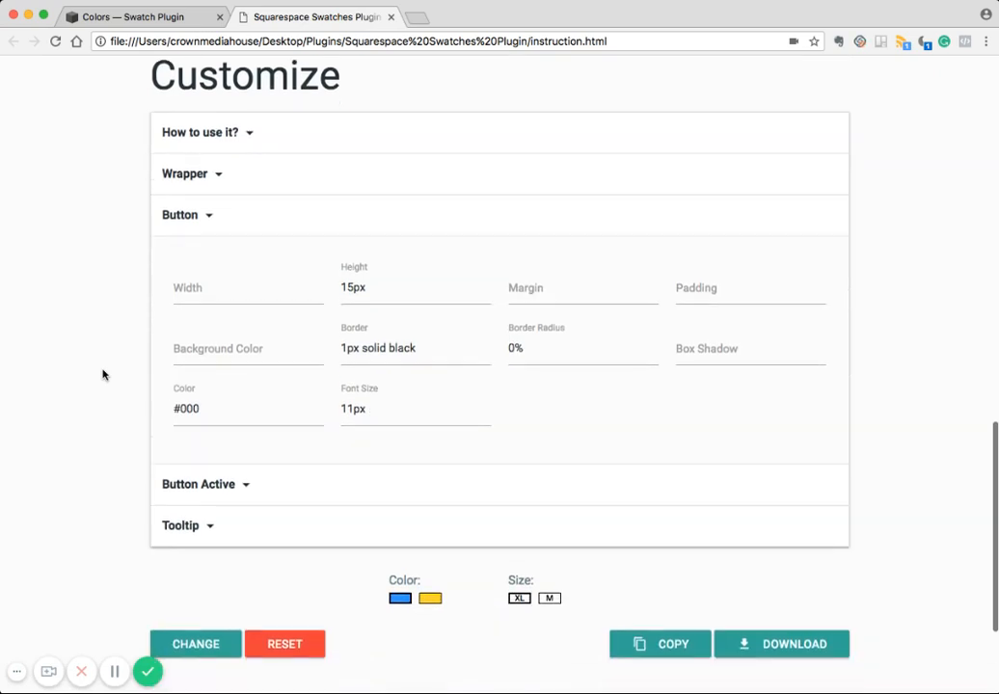
pyautogui.scroll(-1, 288, 329)
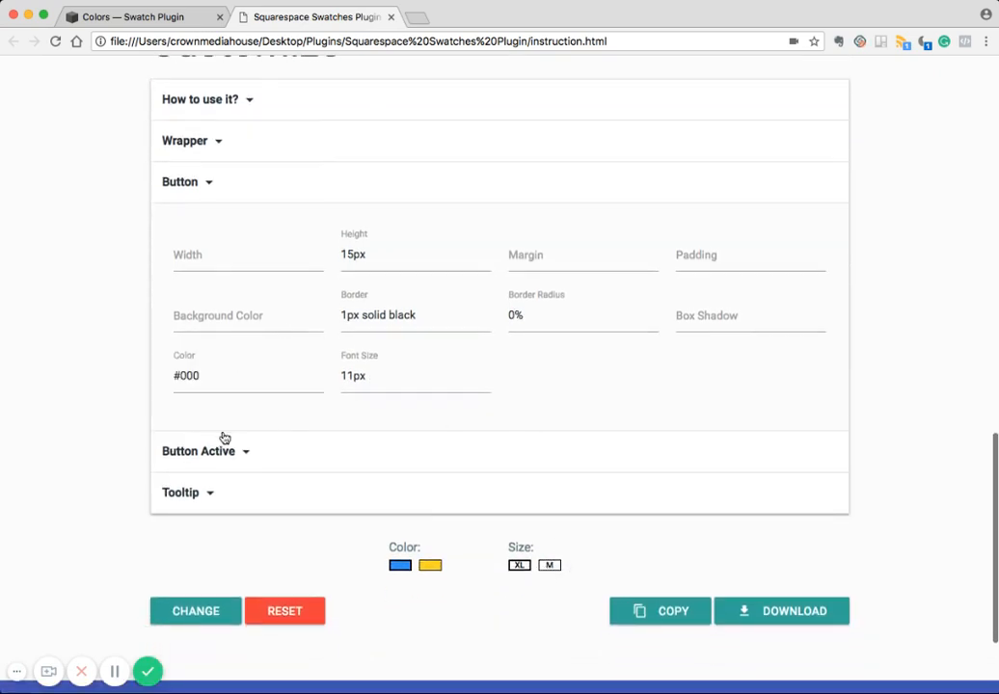
pyautogui.click(210, 144)
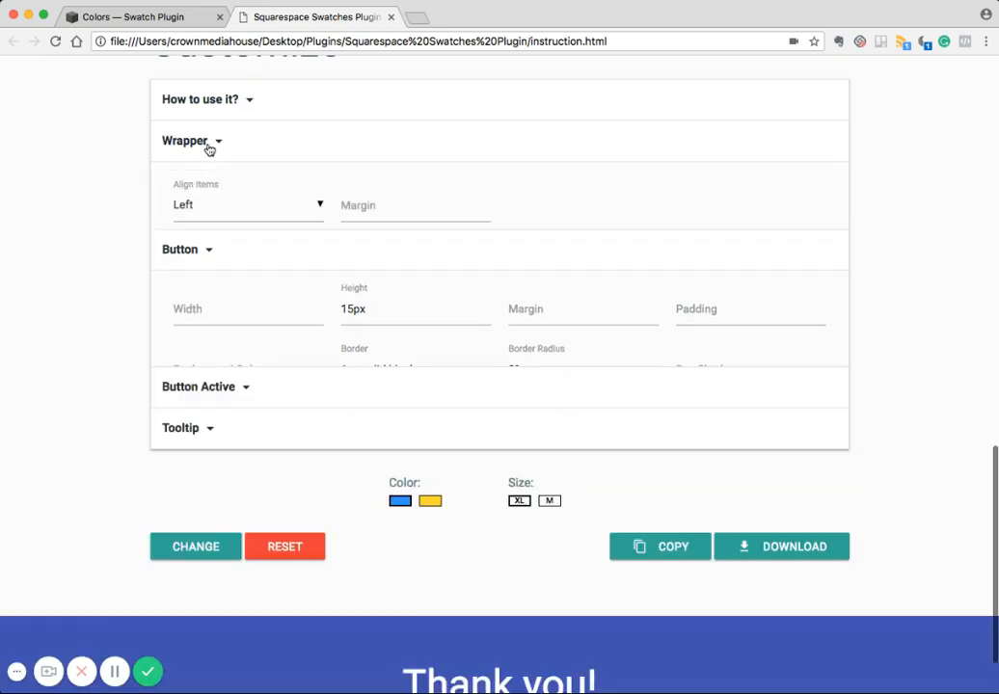
pyautogui.click(204, 284)
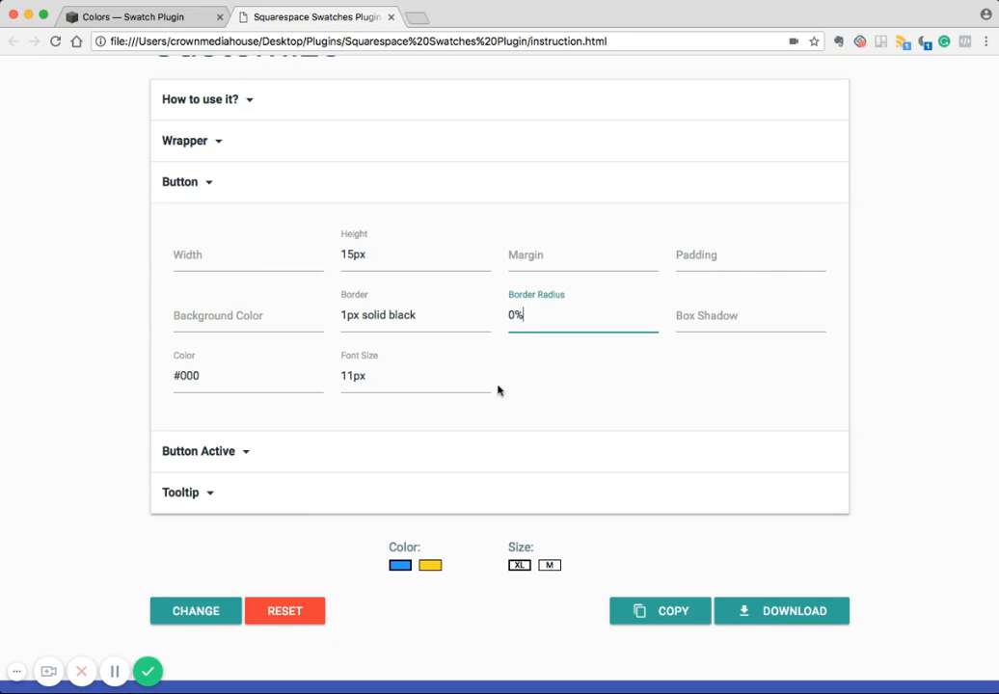
# - Apply the Button style settings with 15px height, 1px solid black border and 0% border radius, and copy the resulting CSS
pyautogui.scroll(-1, 167, 511)
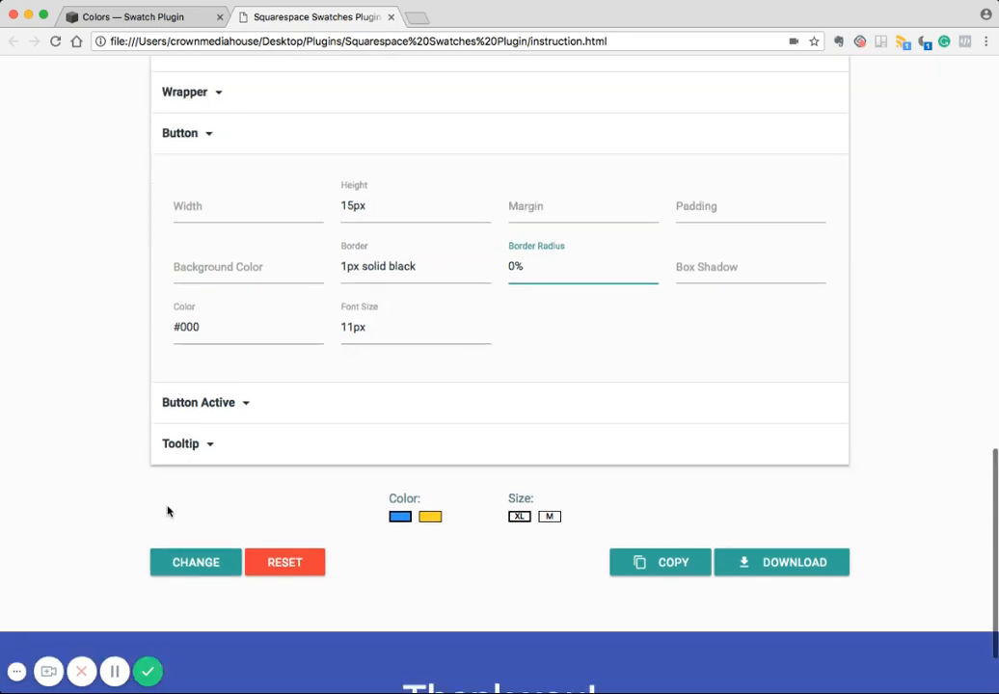
pyautogui.click(197, 563)
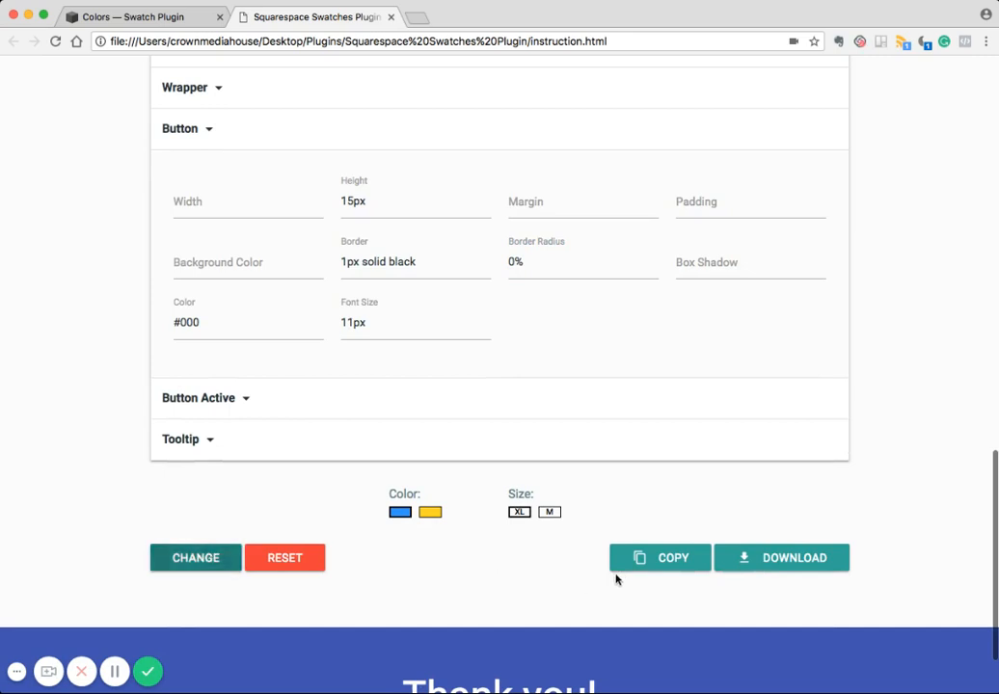
pyautogui.click(651, 561)
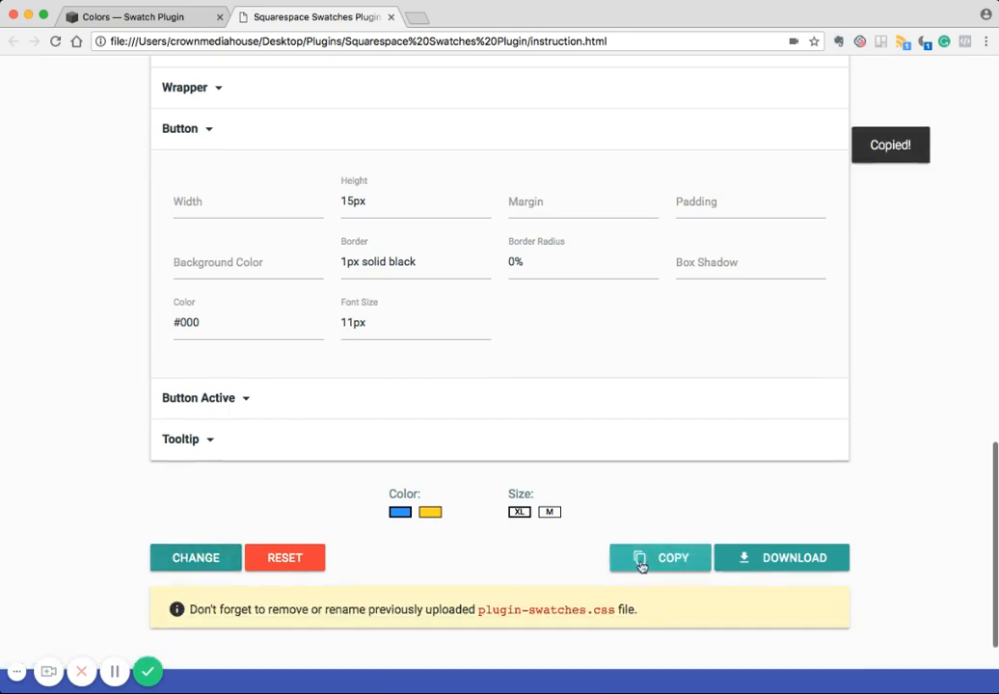
# - Switch to the Squarespace site and go from code injection to the Custom CSS editor in the design settings
pyautogui.click(140, 19)
pyautogui.press('Escape')
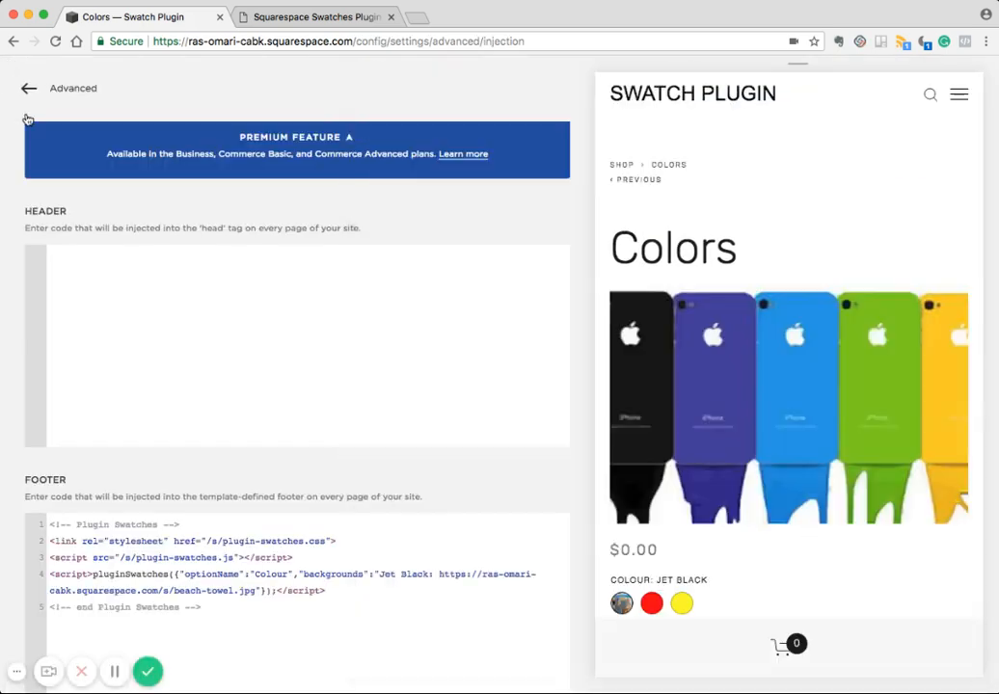
pyautogui.click(28, 87)
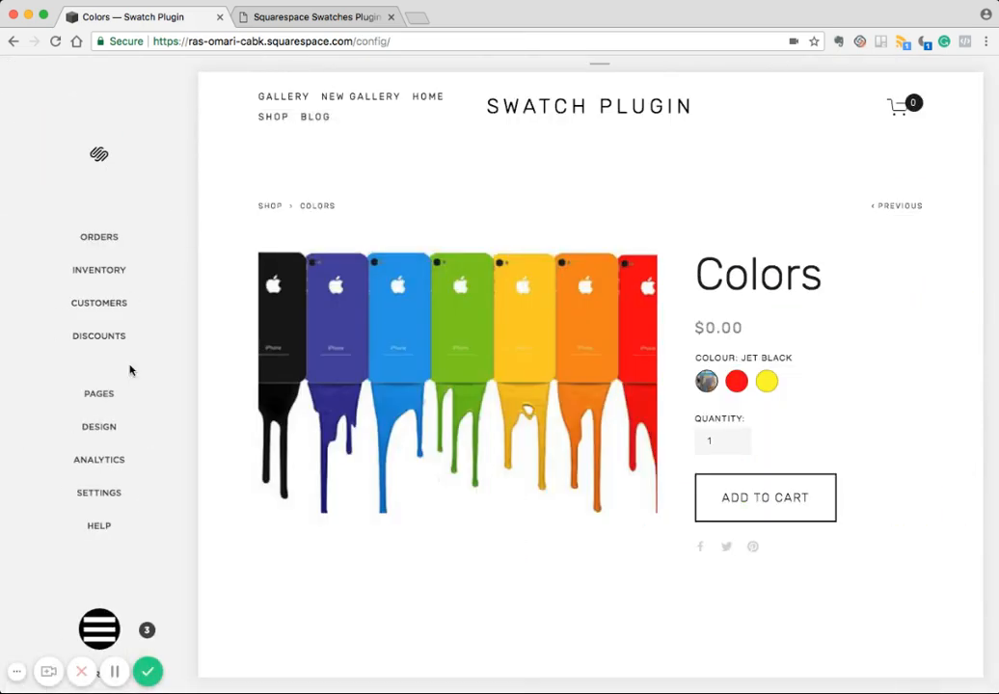
pyautogui.click(112, 427)
pyautogui.click(87, 466)
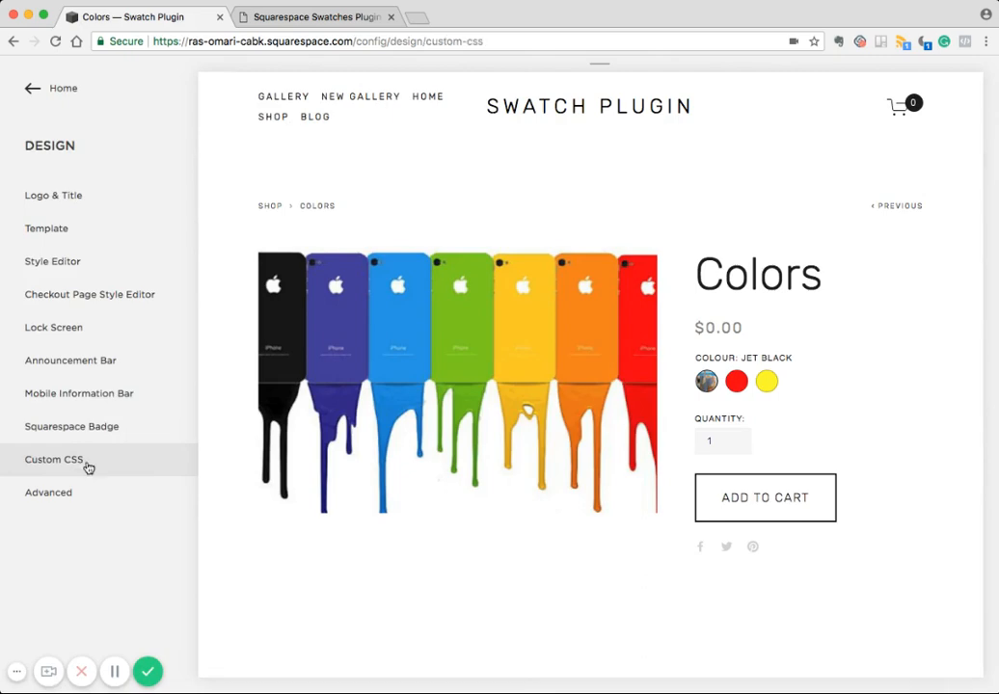
# - Add the copied swatch CSS on a new line after the last existing Custom CSS rule, save it and return to the site's home menu
pyautogui.scroll(-3, 145, 468)
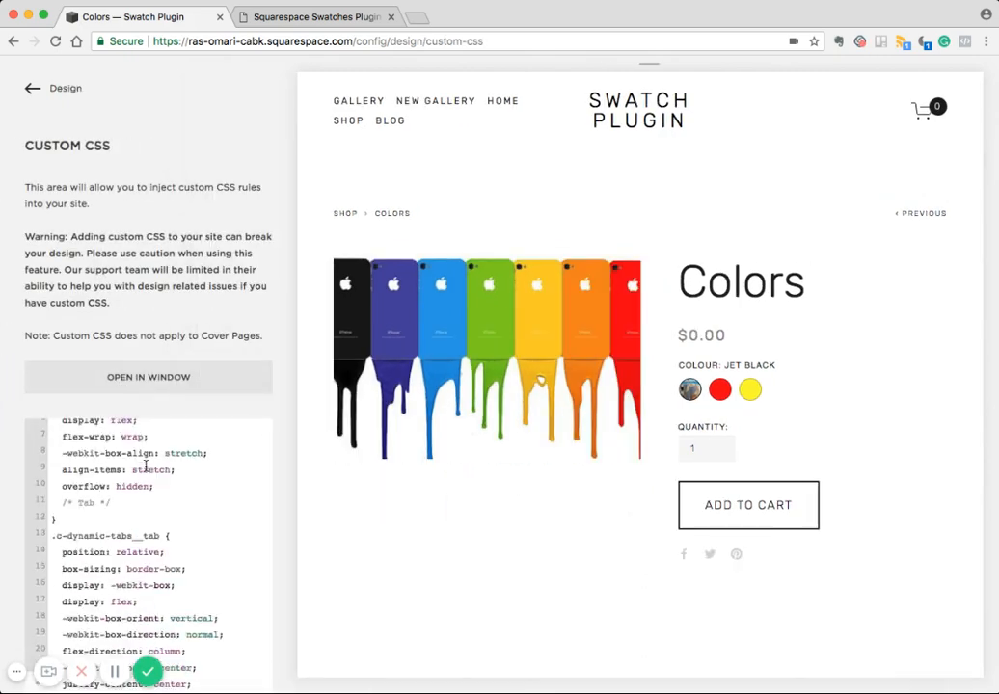
pyautogui.scroll(-20, 146, 467)
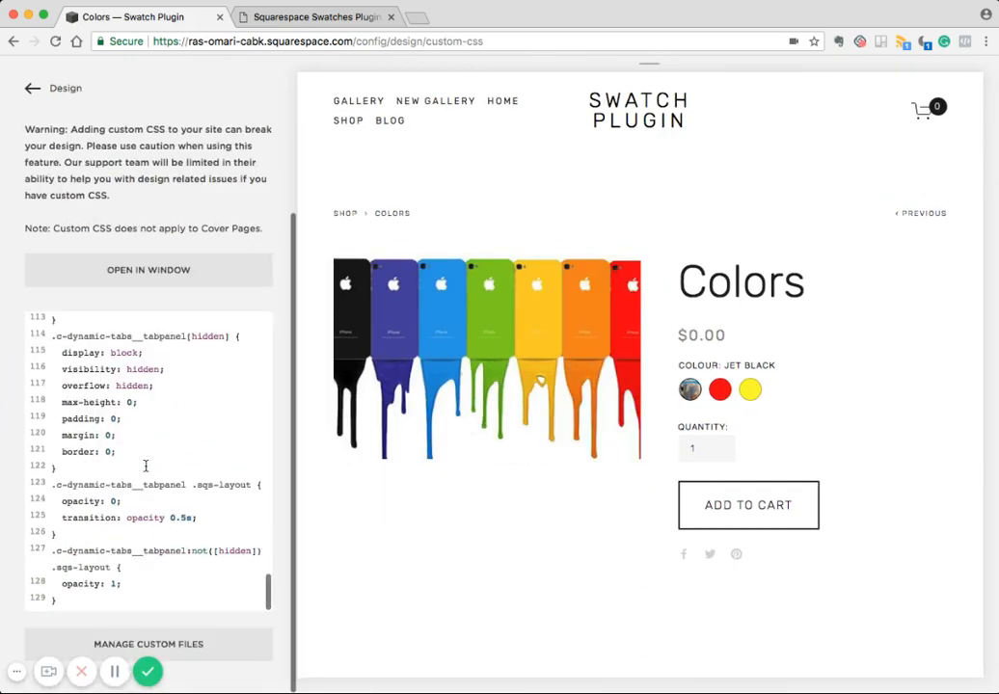
pyautogui.press('Return')
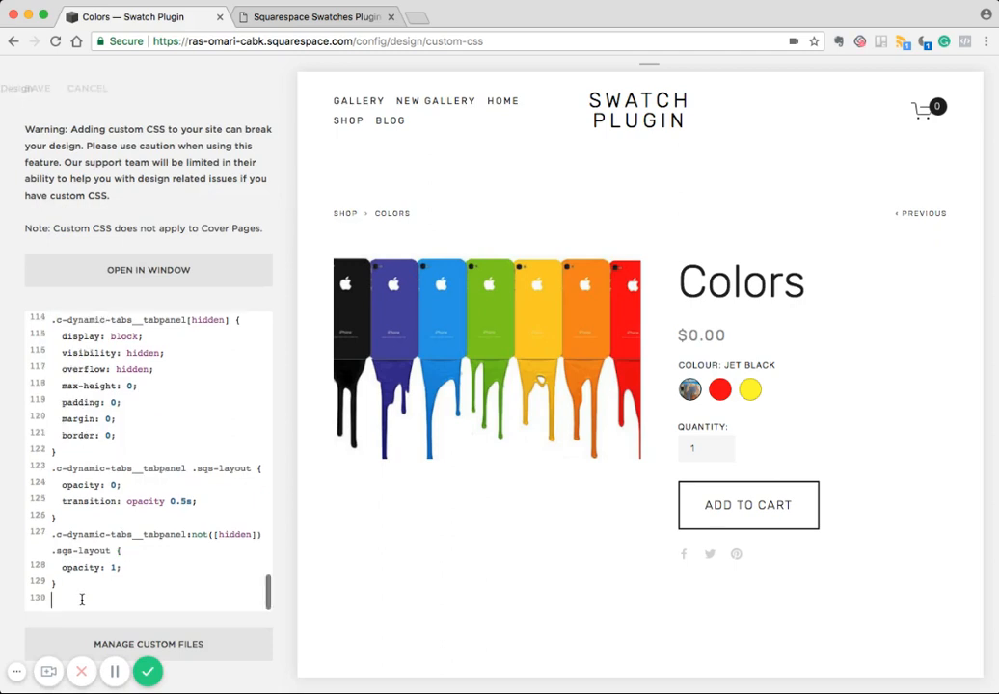
pyautogui.hotkey('ctrl', 'v')
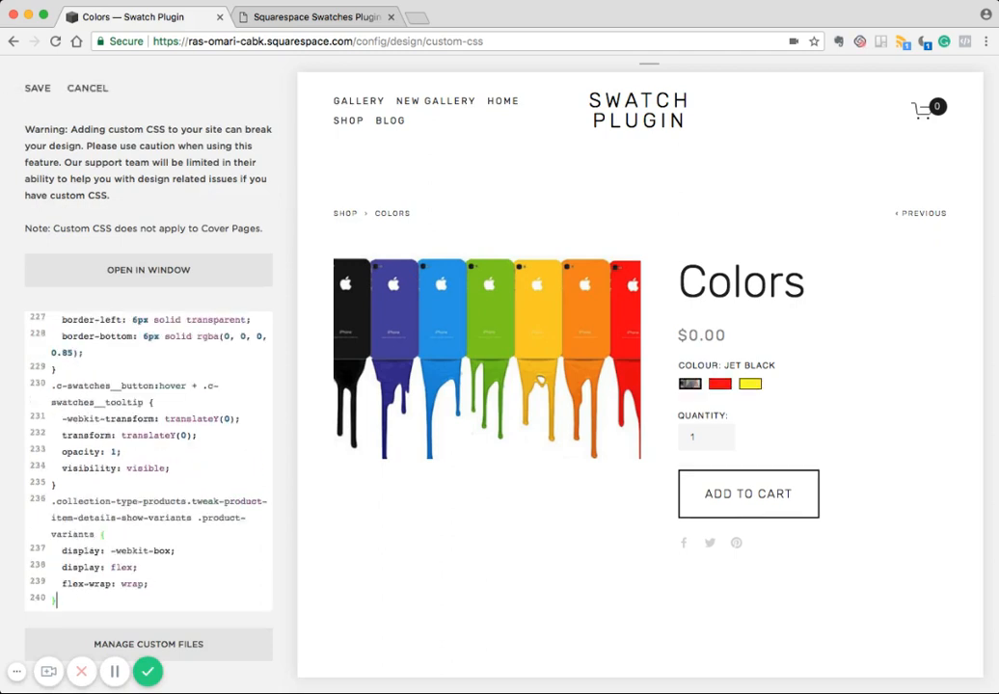
pyautogui.click(36, 87)
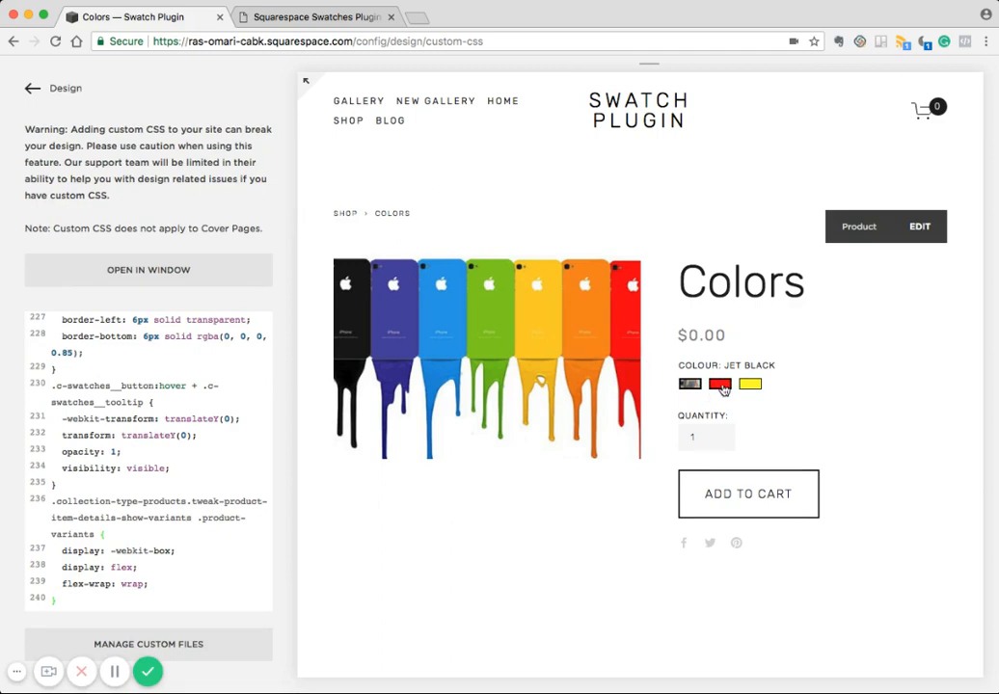
pyautogui.click(31, 99)
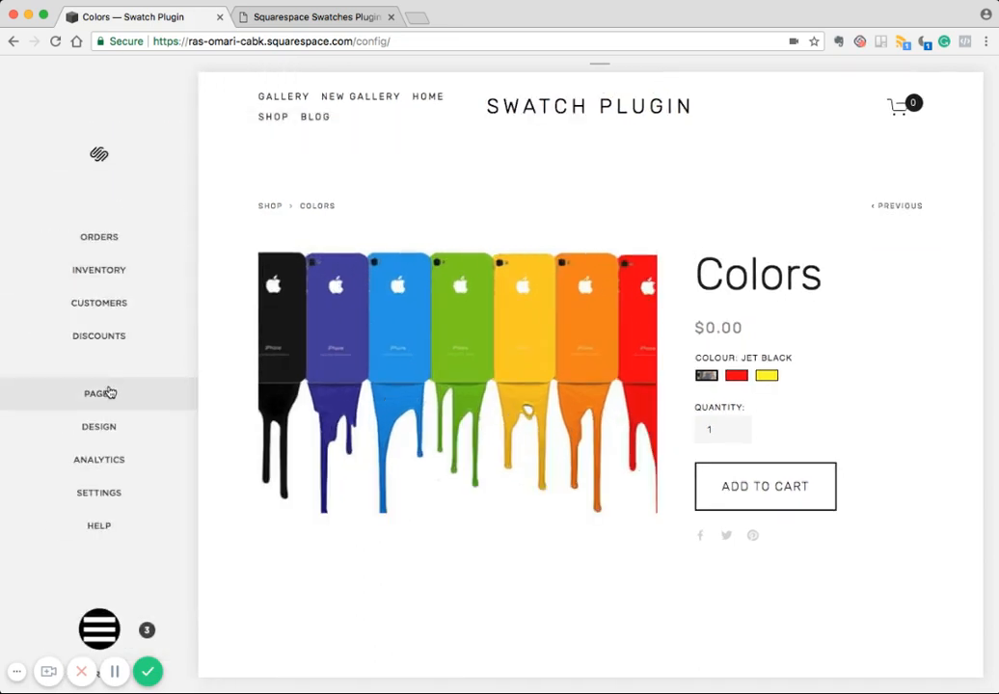
# - Check the download option in the plugin instructions and test the red swatch on the Colors product page
pyautogui.click(280, 19)
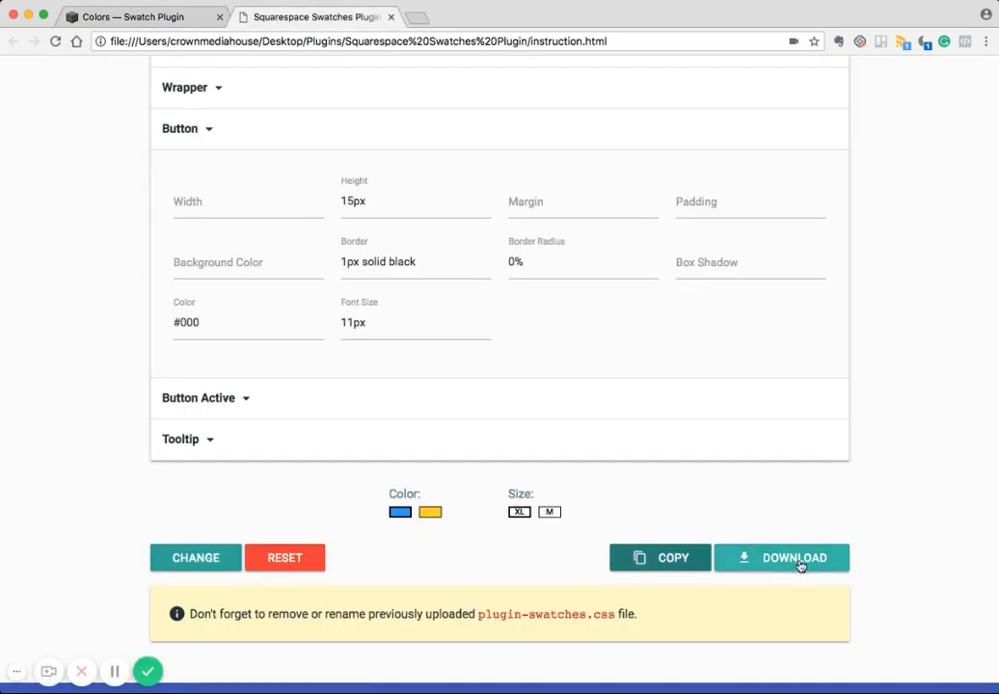
pyautogui.click(114, 17)
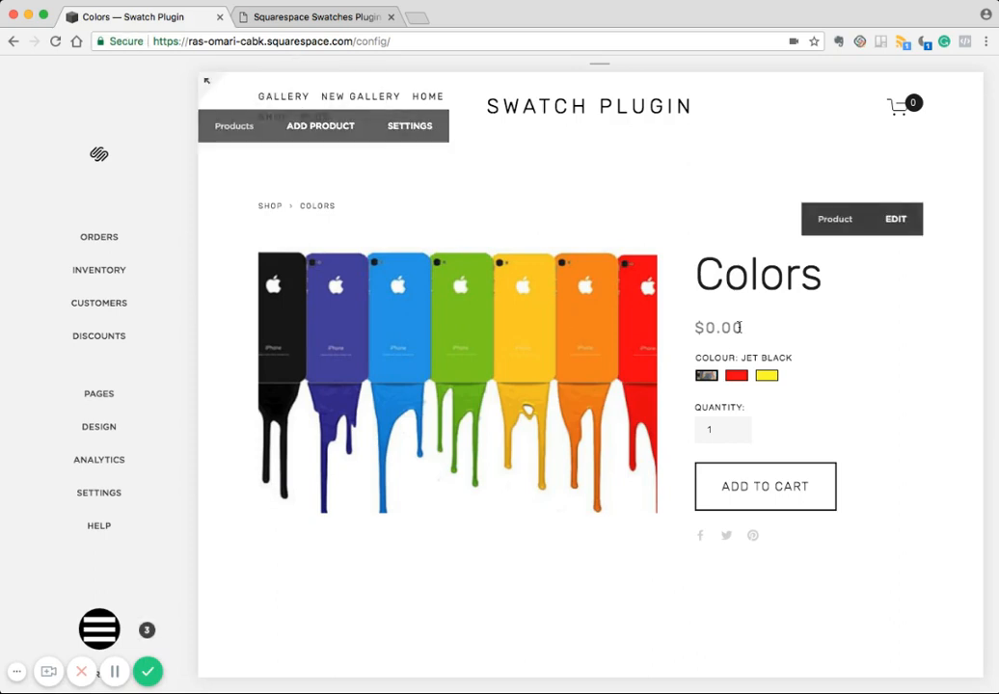
pyautogui.click(740, 377)
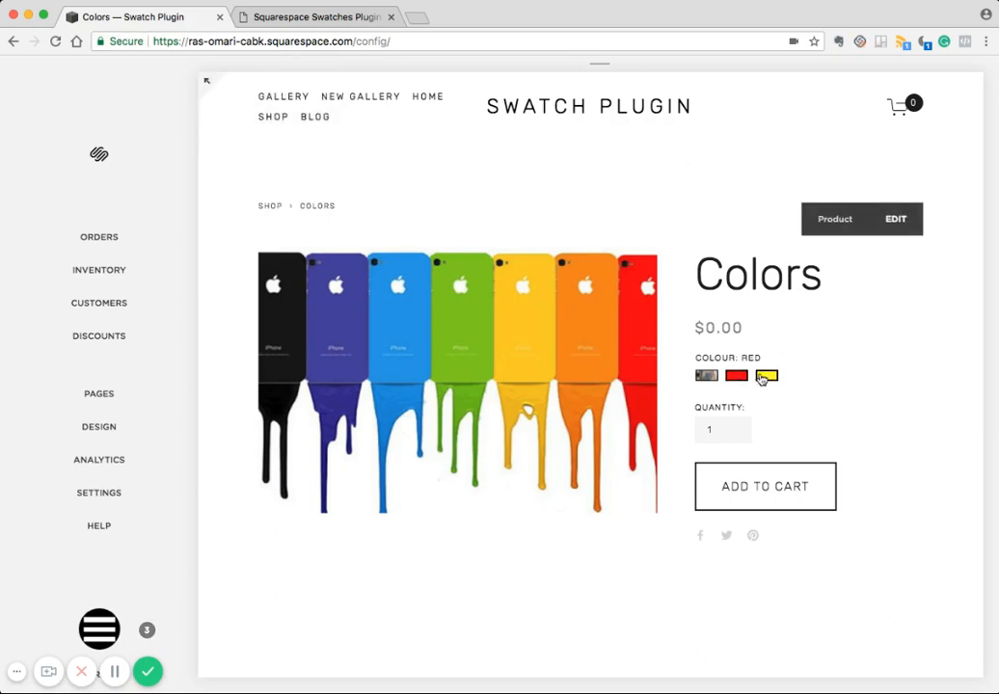